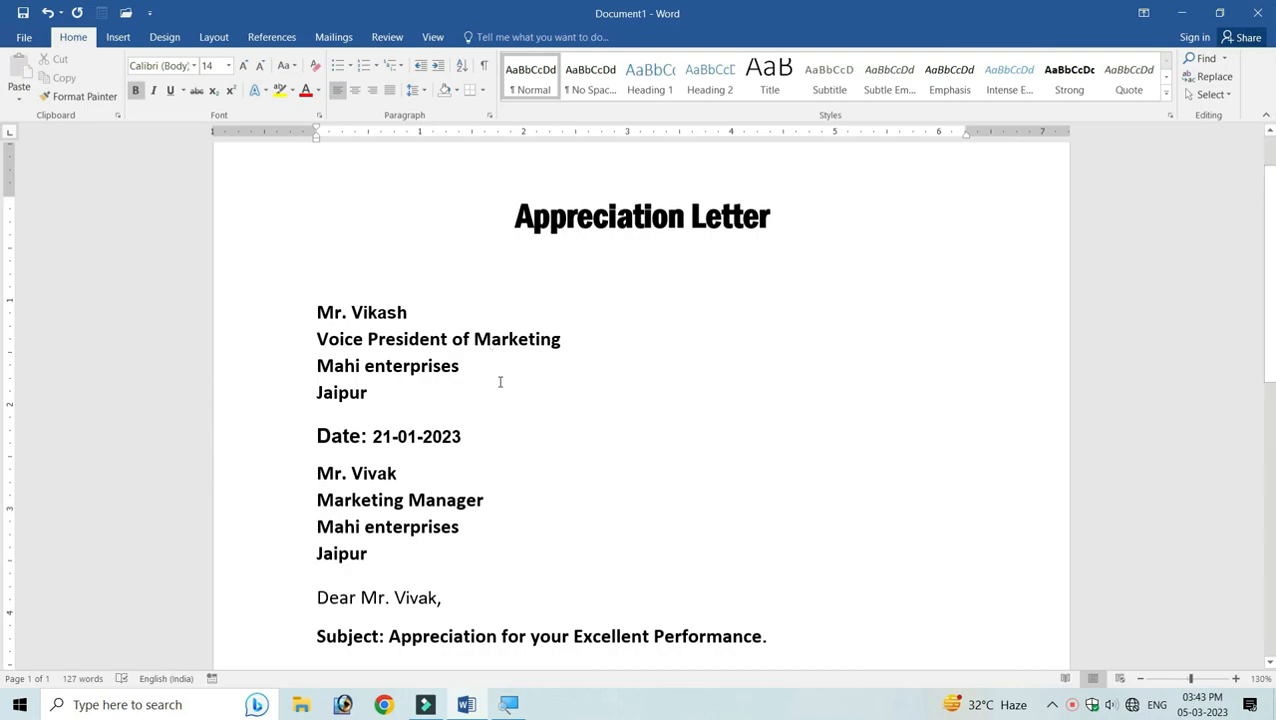
Step: Insert the saved signature AutoText entry on the line below "Your's Sincerely," using its name "signature"
{"action": "scroll", "coordinate": [500, 381], "scroll_direction": "down", "scroll_amount": 6}
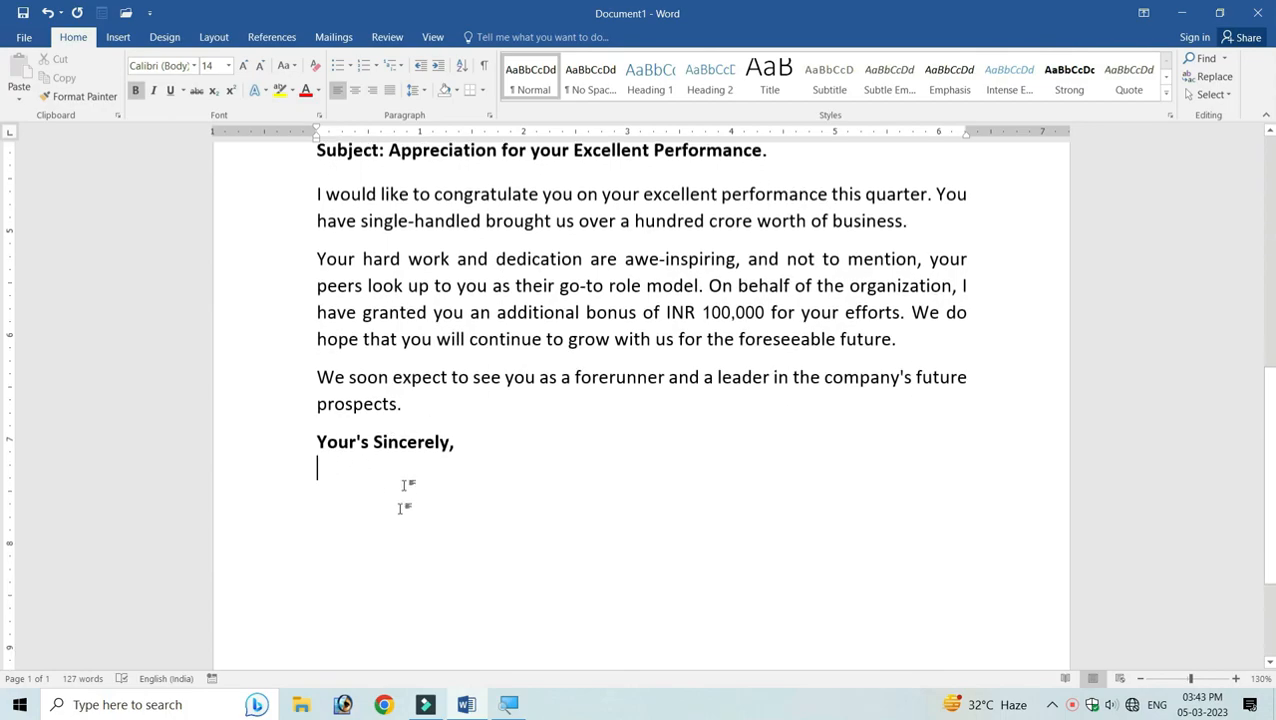
{"action": "scroll", "coordinate": [484, 464], "scroll_direction": "up", "scroll_amount": 6}
{"action": "scroll", "coordinate": [572, 397], "scroll_direction": "down", "scroll_amount": 6}
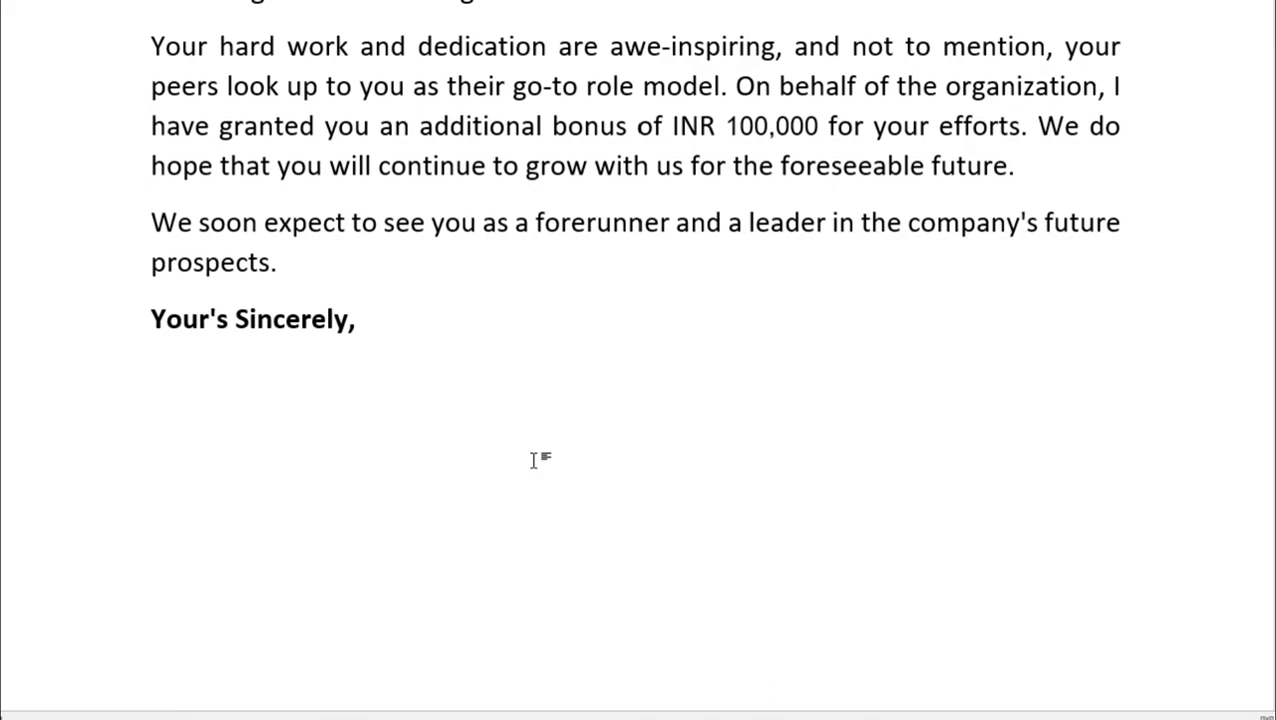
{"action": "type", "text": "sign"}
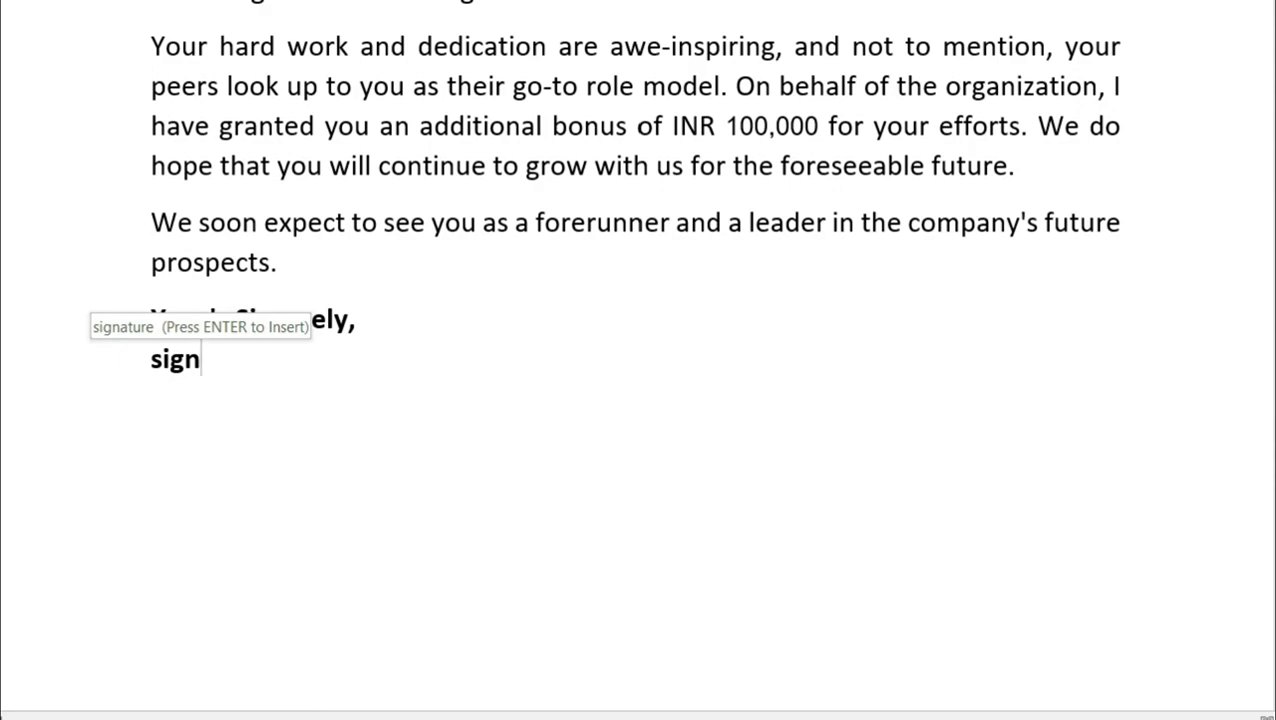
{"action": "key", "text": "Return"}
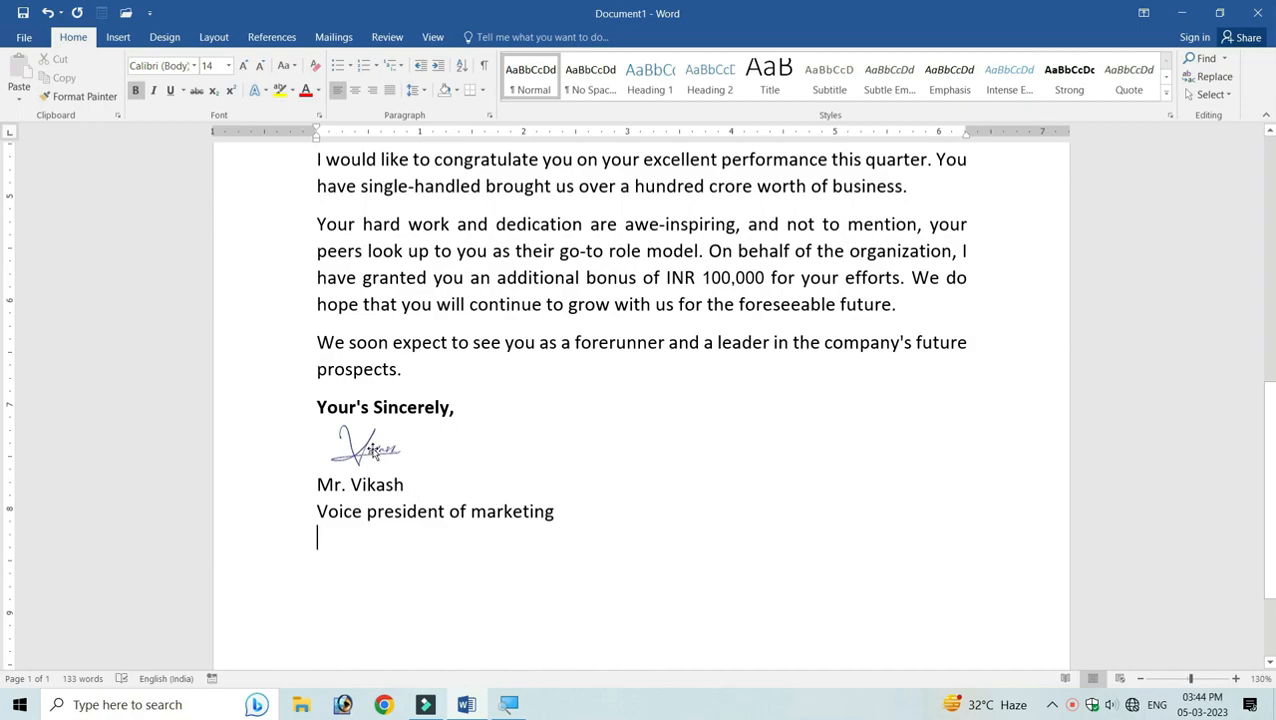
Step: Delete the inserted signature block with the signature image, name and job title below the closing
{"action": "left_click", "coordinate": [559, 512]}
{"action": "left_click_drag", "start_coordinate": [533, 511], "coordinate": [369, 468]}
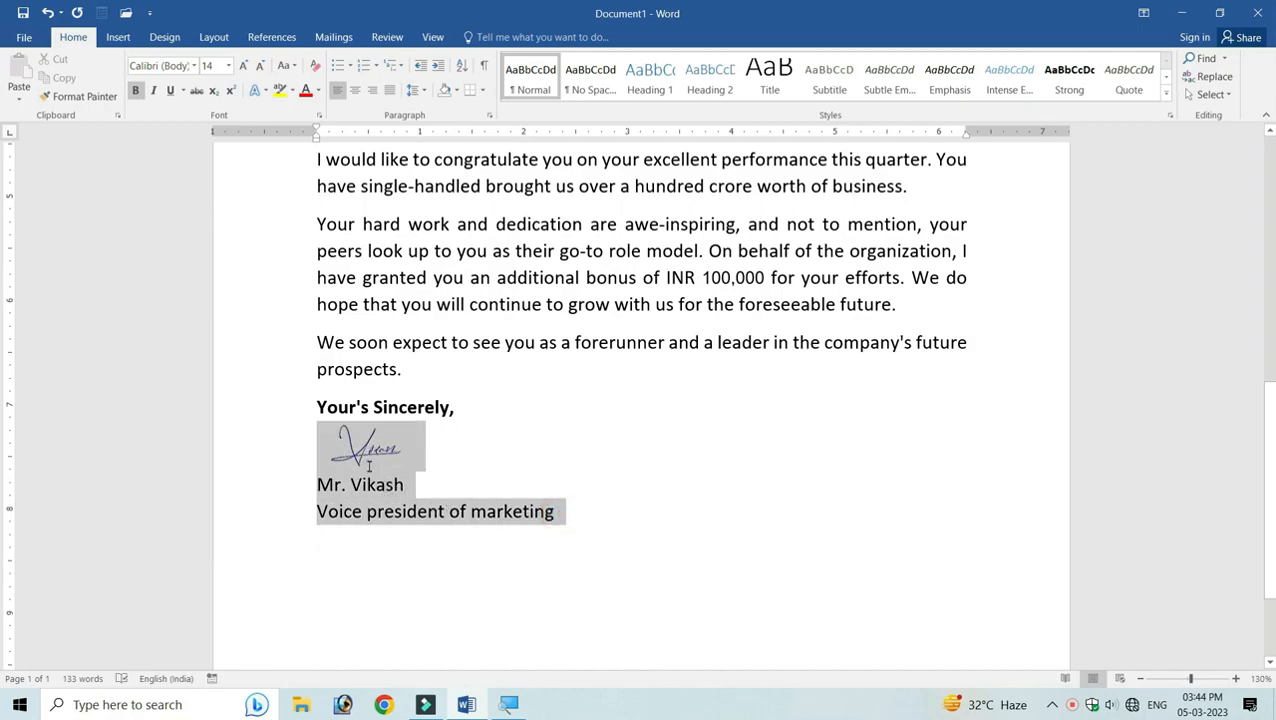
{"action": "key", "text": "Delete"}
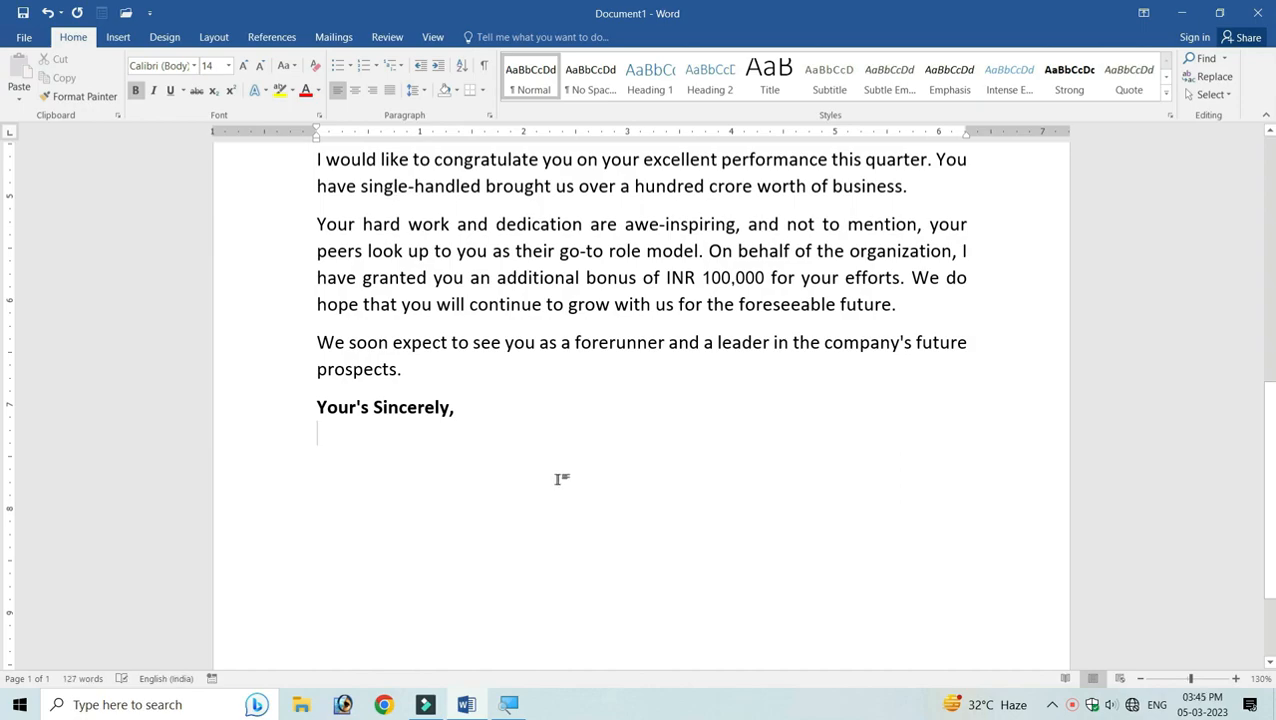
Step: View the signature photo IMG_20230305_094928_219 from the desktop, close it and switch back to the Word letter
{"action": "left_click", "coordinate": [1273, 706]}
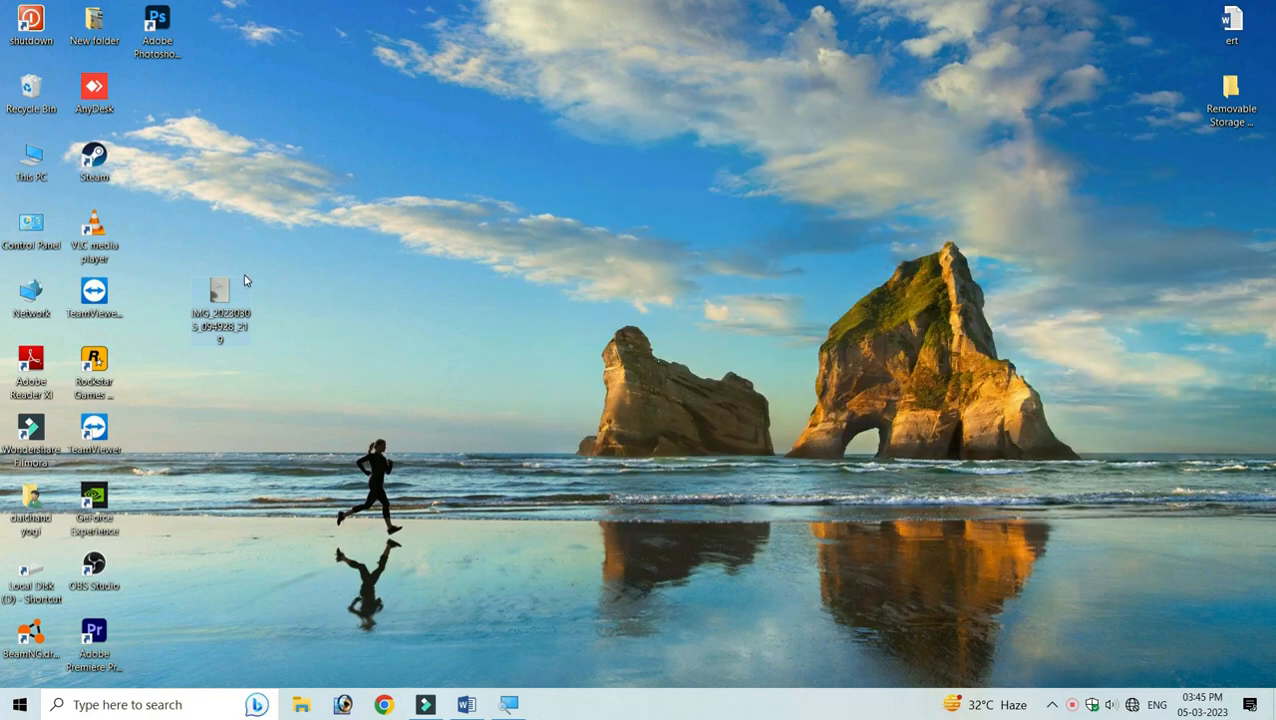
{"action": "double_click", "coordinate": [216, 296]}
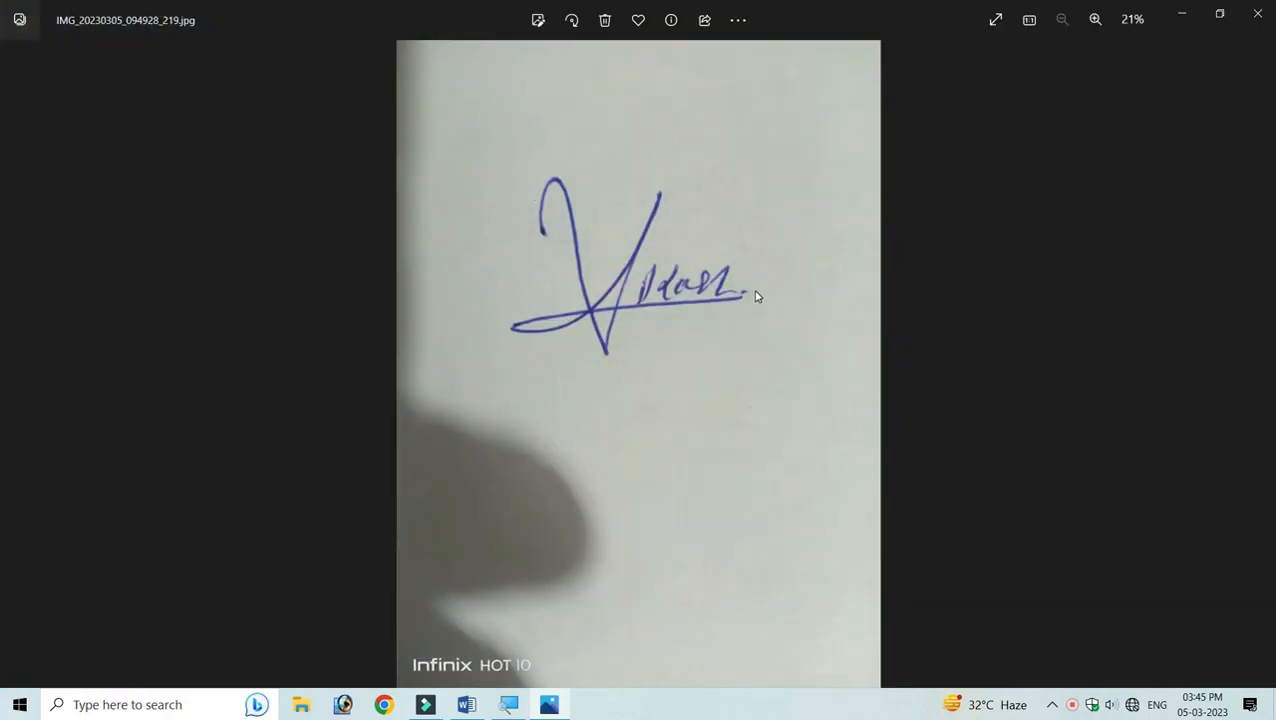
{"action": "left_click", "coordinate": [1270, 12]}
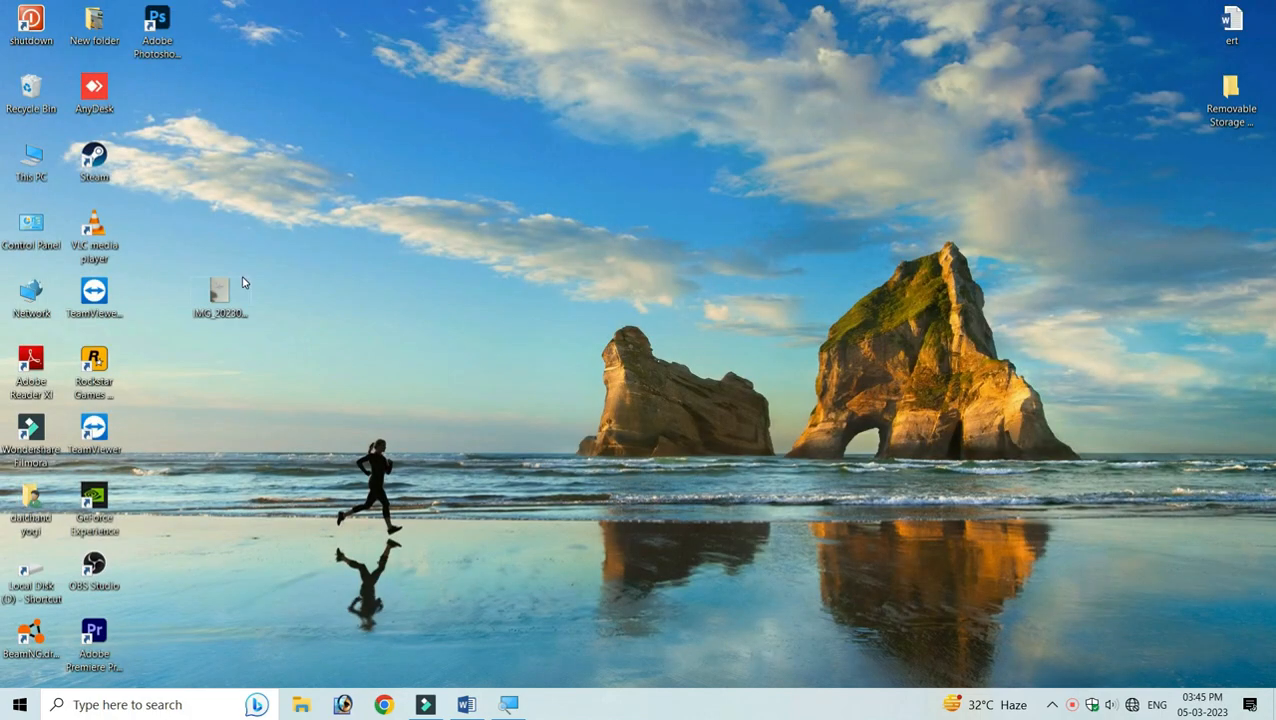
{"action": "left_click", "coordinate": [466, 705]}
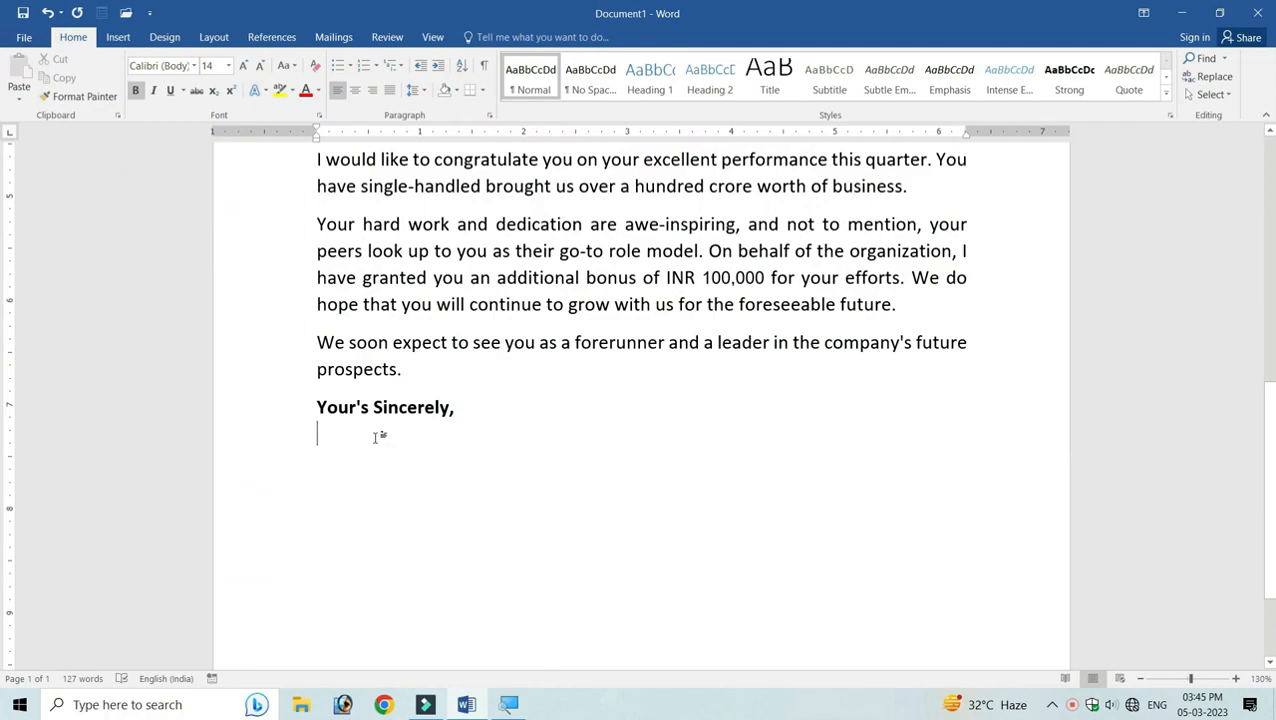
Step: Insert the picture IMG_20230305_094928_219 from the Desktop folder below "Your's Sincerely,"
{"action": "left_click", "coordinate": [118, 37]}
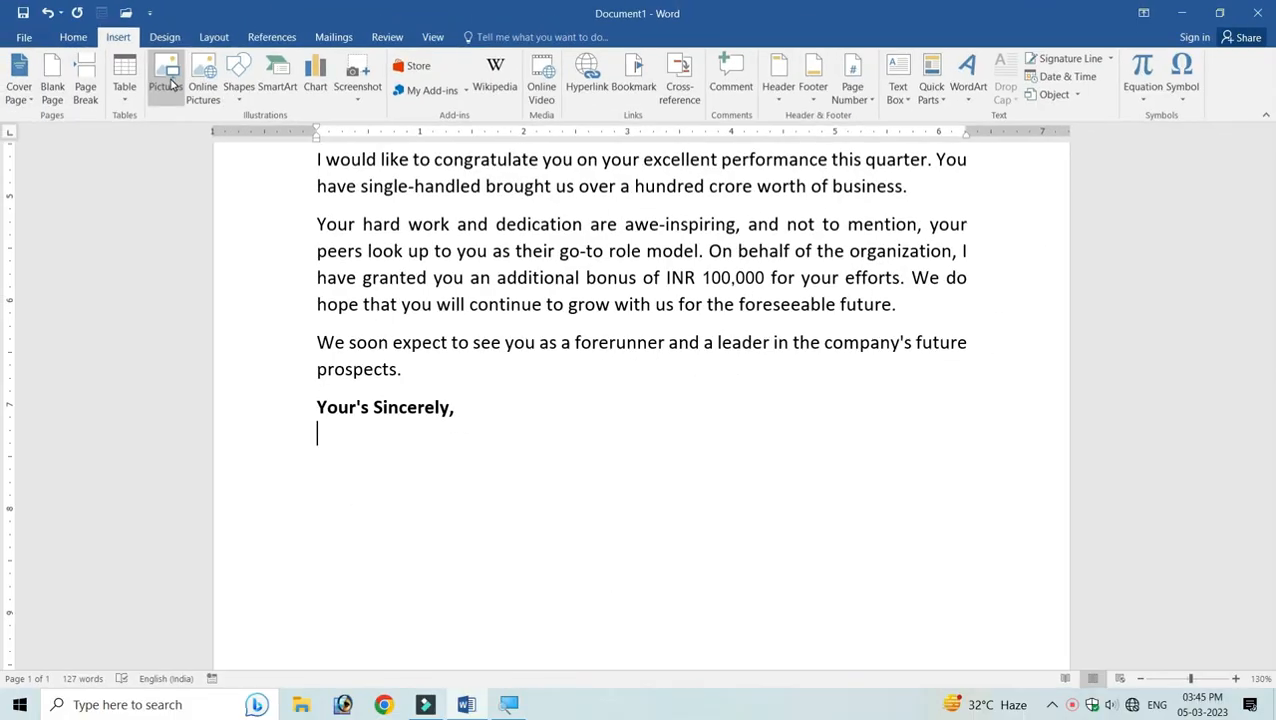
{"action": "left_click", "coordinate": [175, 90]}
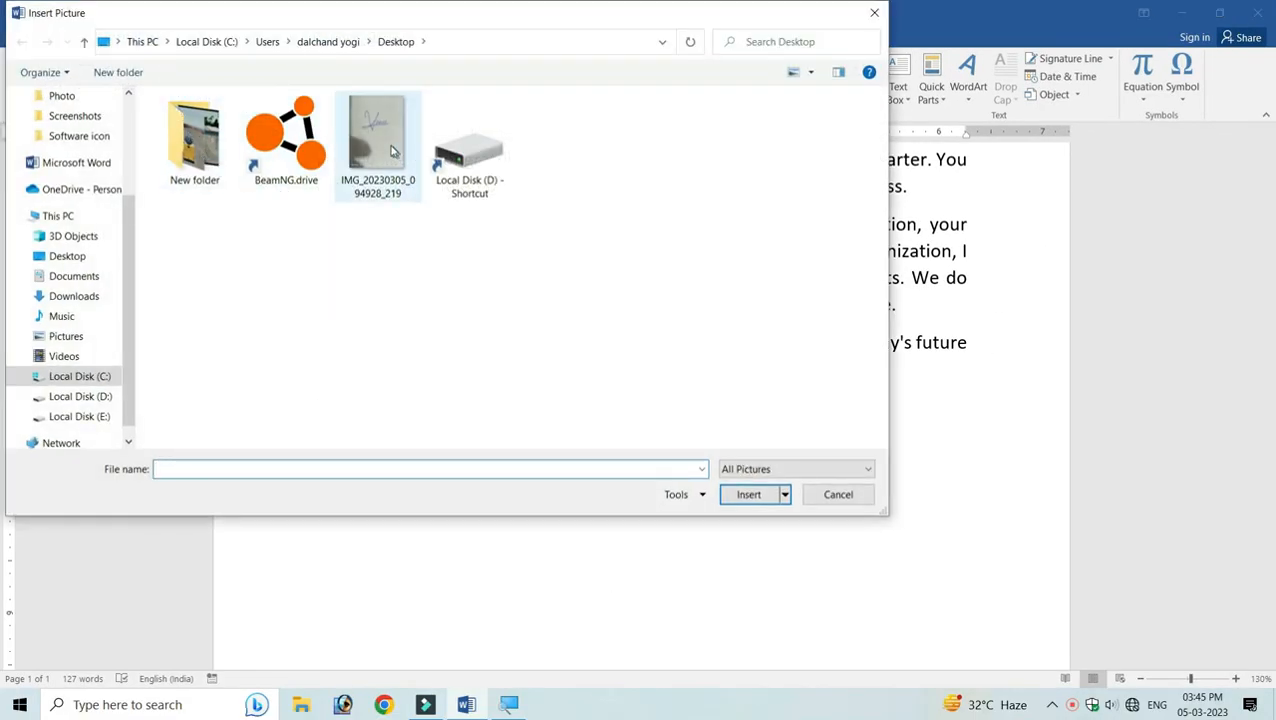
{"action": "left_click", "coordinate": [372, 136]}
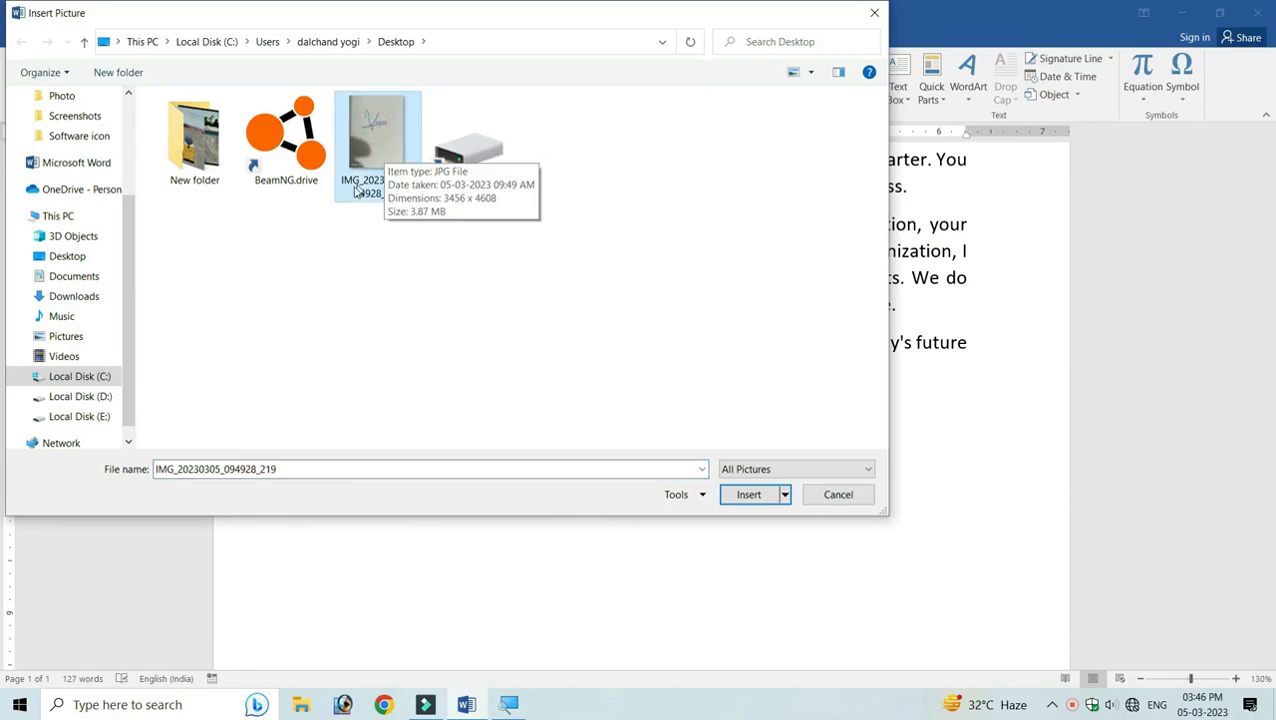
{"action": "left_click", "coordinate": [753, 494]}
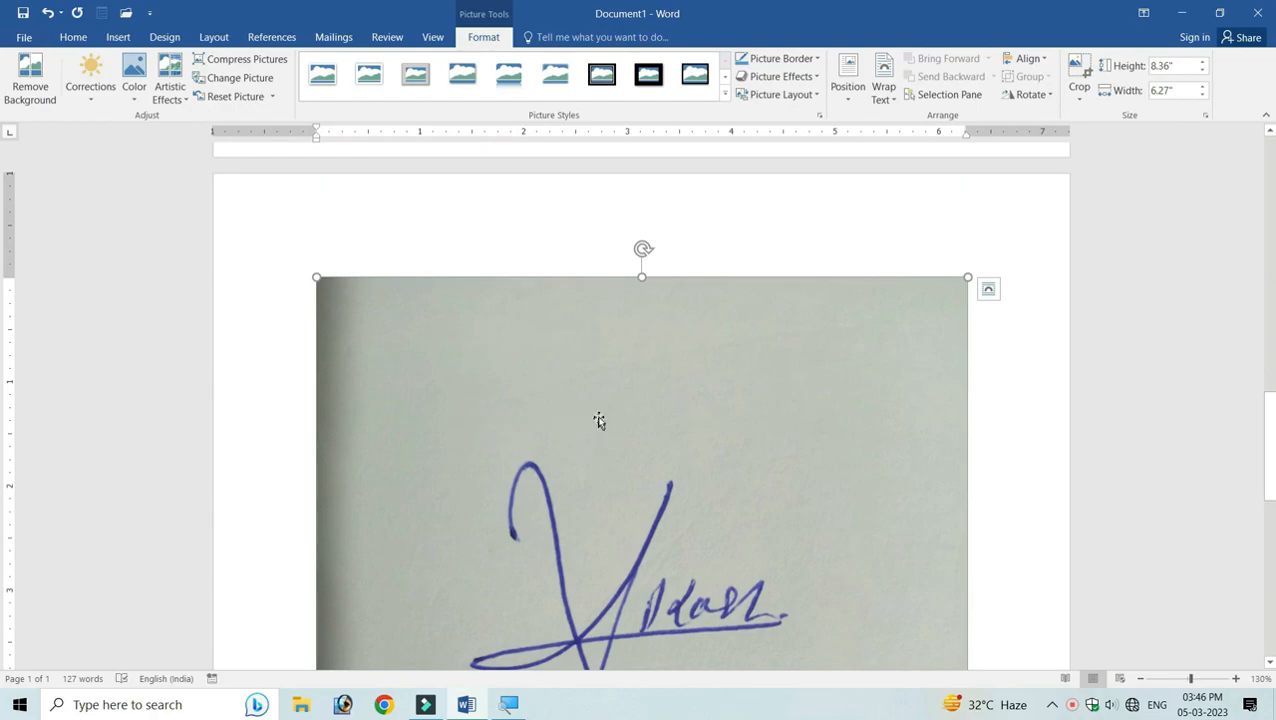
Step: Change the text wrapping of the inserted signature photo so it can be positioned freely on the page
{"action": "scroll", "coordinate": [598, 424], "scroll_direction": "down", "scroll_amount": 3}
{"action": "scroll", "coordinate": [686, 288], "scroll_direction": "up", "scroll_amount": 3}
{"action": "left_click", "coordinate": [478, 349]}
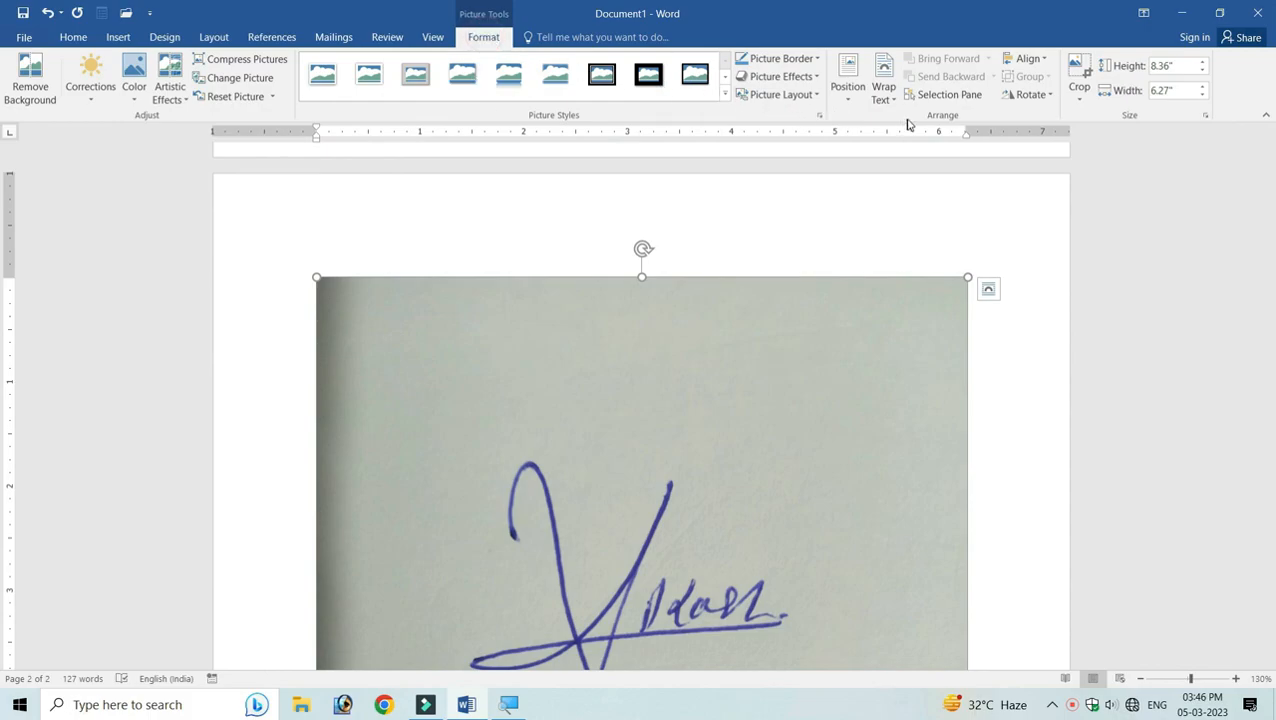
{"action": "left_click", "coordinate": [884, 96]}
{"action": "left_click", "coordinate": [905, 231]}
Step: Shrink the signature photo to about 1.72" wide by 2.29" high and place it directly below "Your's Sincerely,"
{"action": "scroll", "coordinate": [755, 279], "scroll_direction": "down", "scroll_amount": 3}
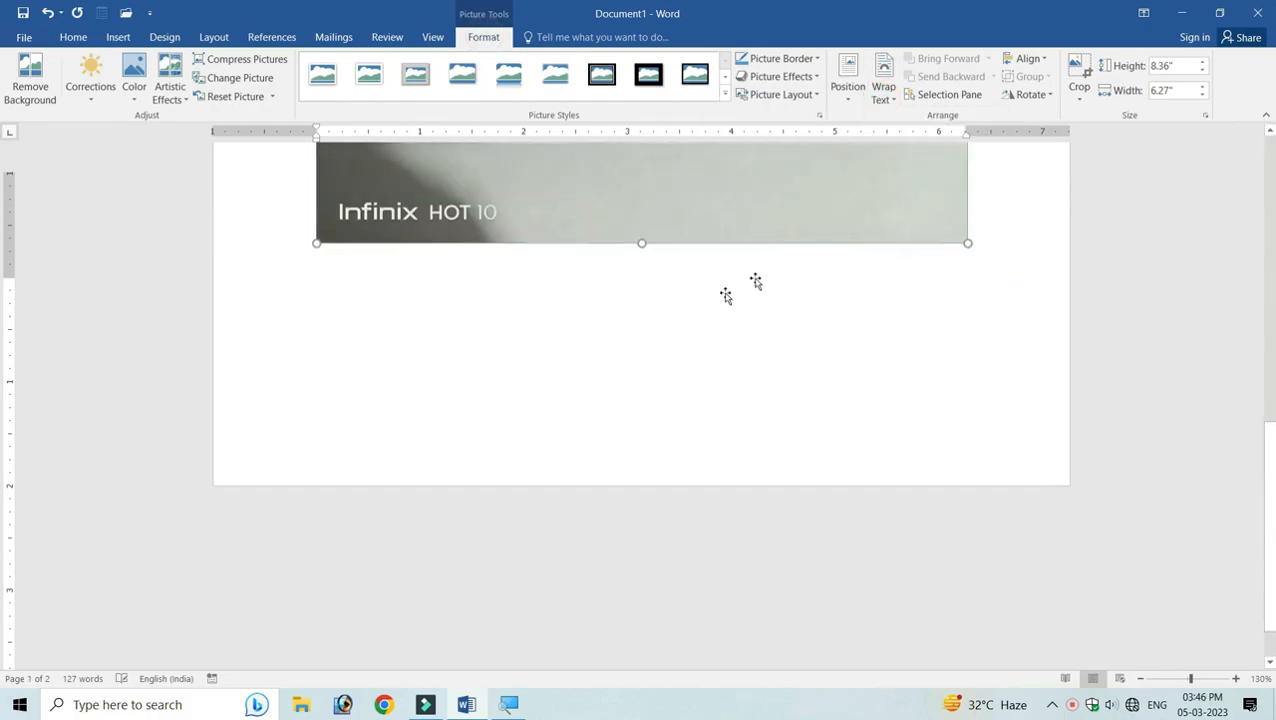
{"action": "scroll", "coordinate": [900, 413], "scroll_direction": "up", "scroll_amount": 3}
{"action": "mouse_move", "coordinate": [967, 412]}
{"action": "left_mouse_down"}
{"action": "mouse_move", "coordinate": [769, 250]}
{"action": "mouse_move", "coordinate": [790, 260]}
{"action": "left_mouse_up"}
{"action": "scroll", "coordinate": [507, 319], "scroll_direction": "up", "scroll_amount": 3}
{"action": "left_click_drag", "start_coordinate": [317, 146], "coordinate": [690, 545]}
{"action": "scroll", "coordinate": [826, 430], "scroll_direction": "down", "scroll_amount": 5}
{"action": "scroll", "coordinate": [826, 430], "scroll_direction": "down", "scroll_amount": 3}
{"action": "mouse_move", "coordinate": [726, 214]}
{"action": "left_mouse_down"}
{"action": "mouse_move", "coordinate": [600, 522]}
{"action": "mouse_move", "coordinate": [430, 555]}
{"action": "mouse_move", "coordinate": [422, 542]}
{"action": "left_mouse_up"}
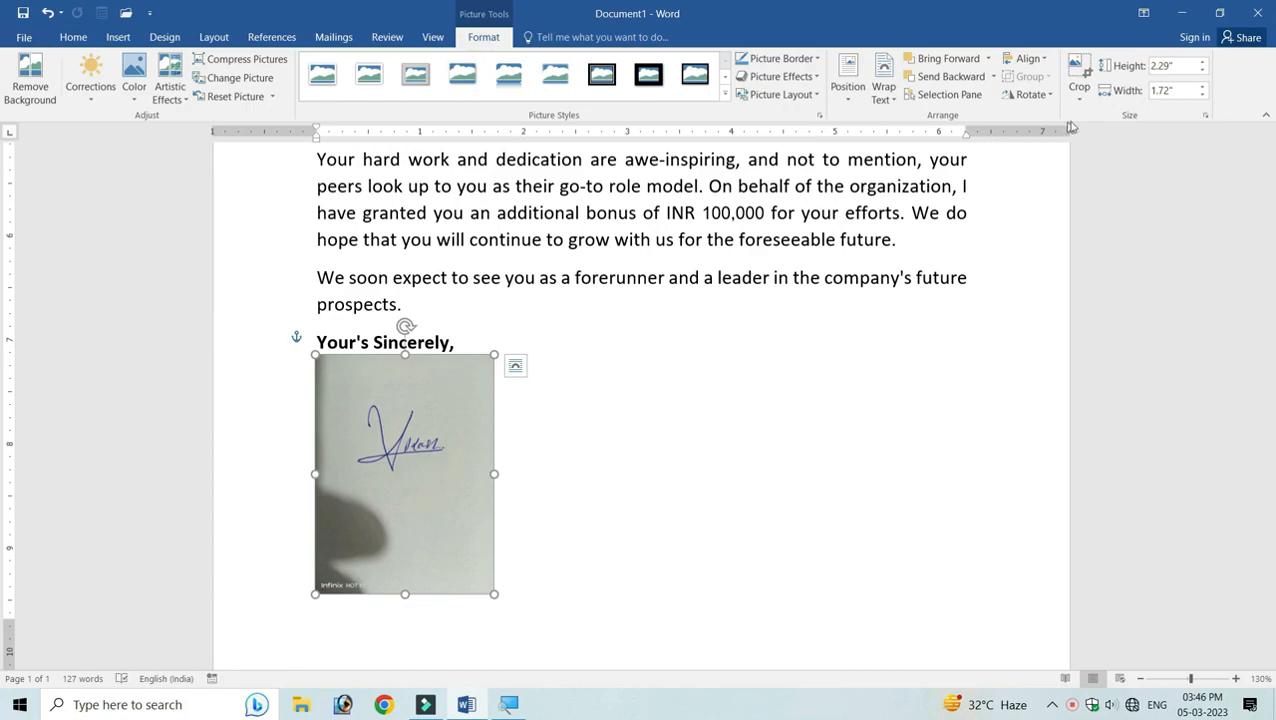
Step: Crop the signature photo on all four sides to about 1.23" by 0.76" so that only the handwritten signature remains
{"action": "left_click", "coordinate": [1077, 72]}
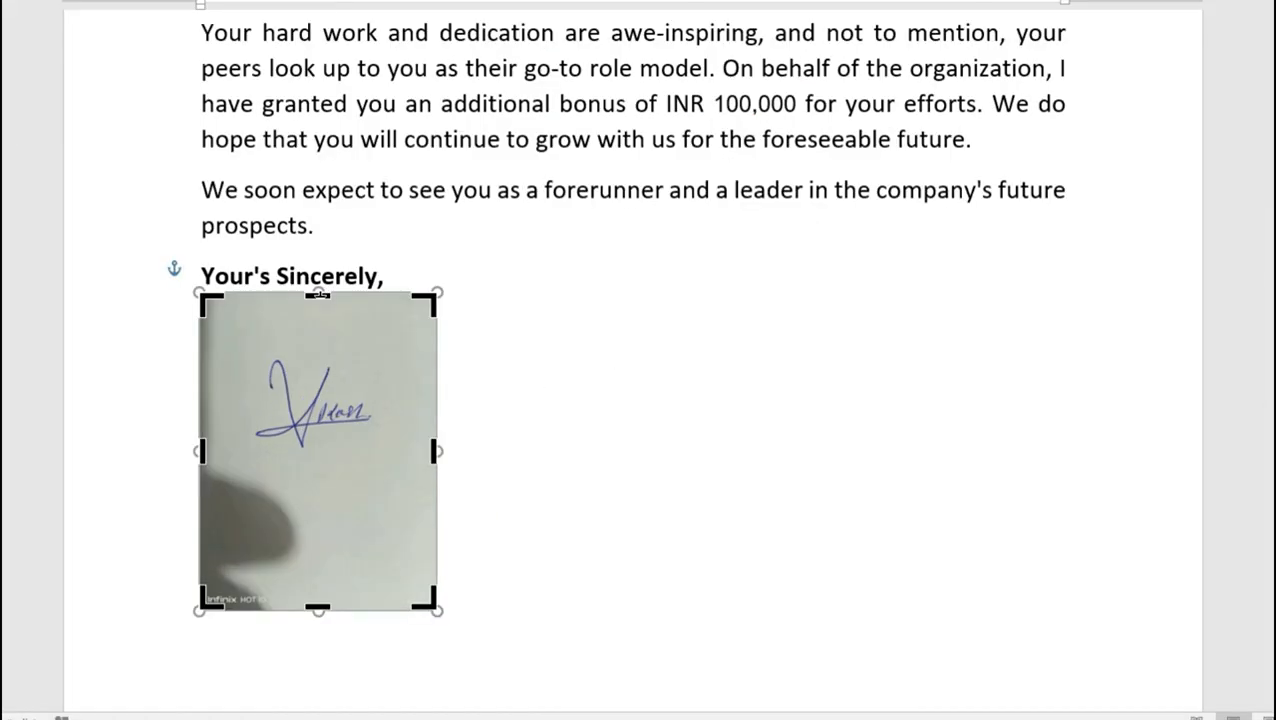
{"action": "left_click_drag", "start_coordinate": [405, 355], "coordinate": [408, 399]}
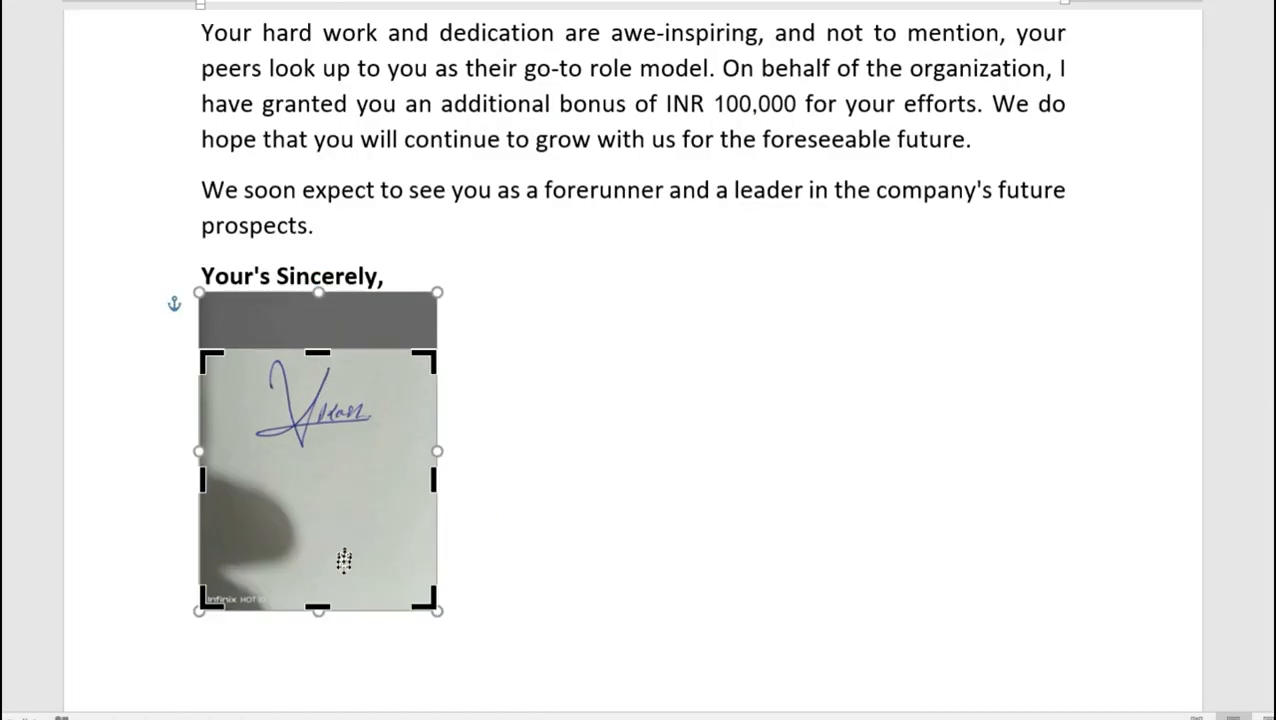
{"action": "left_click_drag", "start_coordinate": [318, 605], "coordinate": [313, 451]}
{"action": "left_click_drag", "start_coordinate": [200, 401], "coordinate": [232, 401]}
{"action": "left_click_drag", "start_coordinate": [436, 401], "coordinate": [401, 401]}
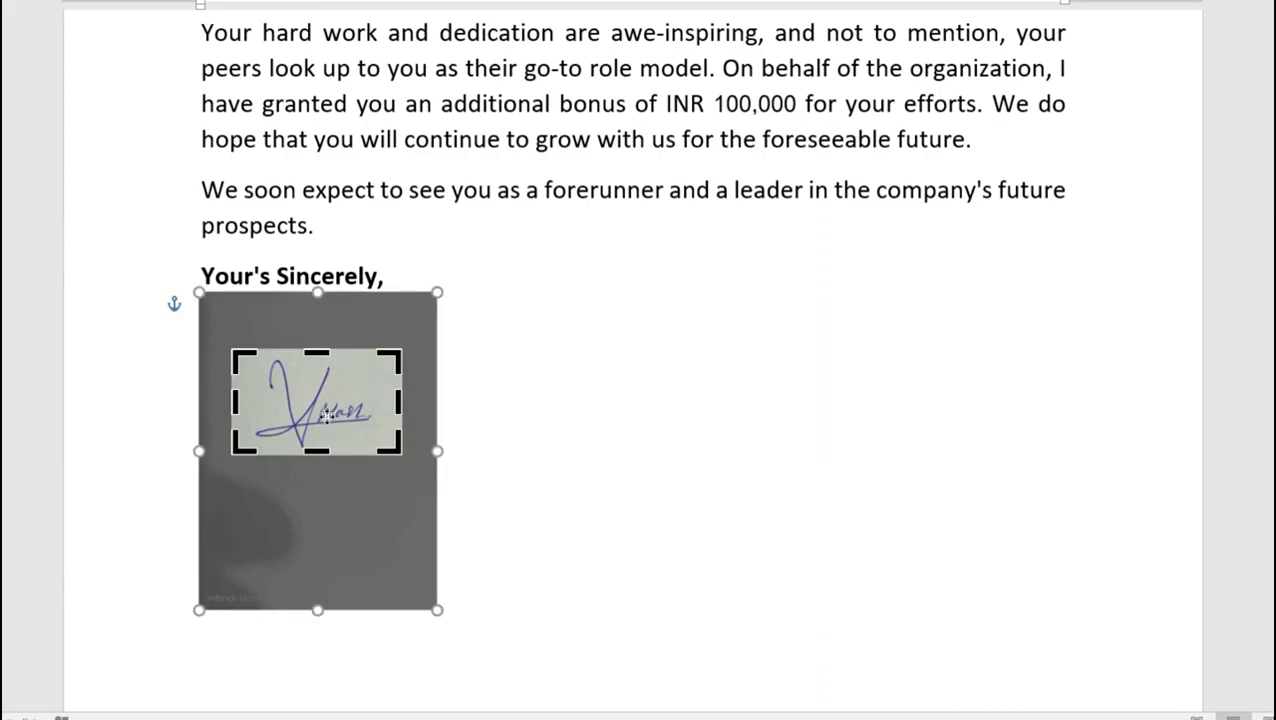
{"action": "left_click", "coordinate": [606, 392]}
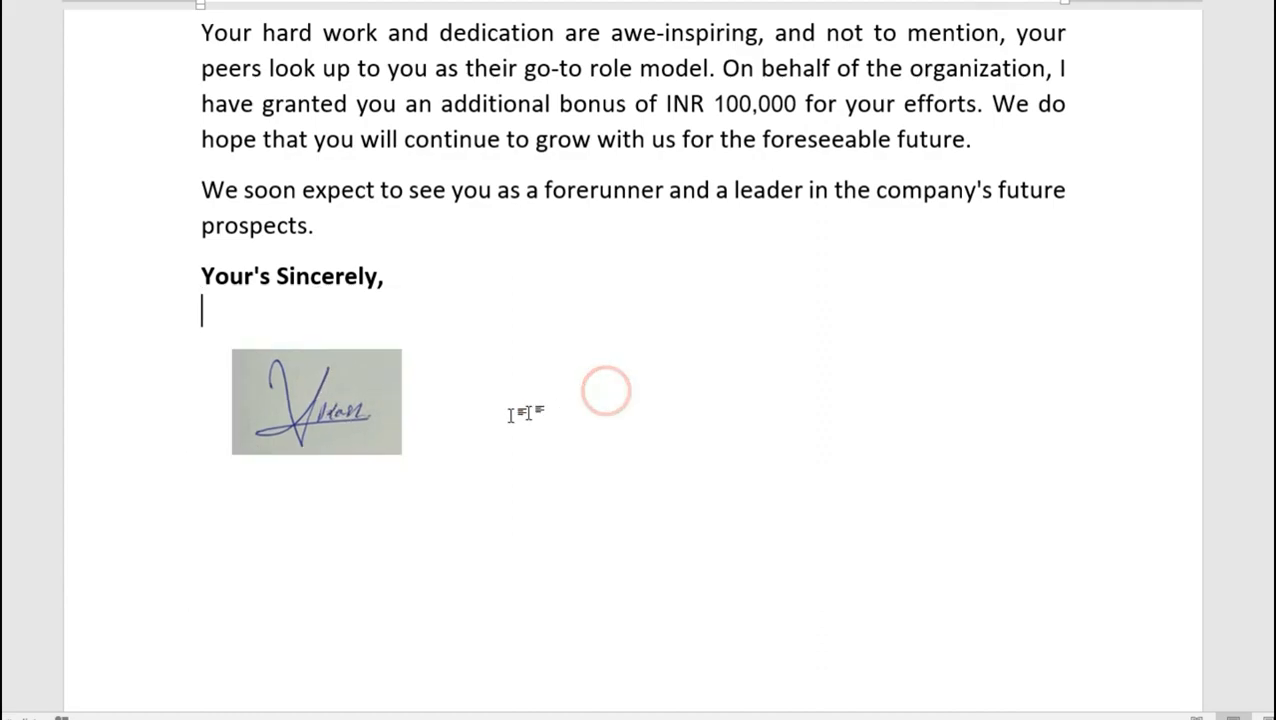
Step: Move the cropped signature picture up to the text margin, just beneath "Your's Sincerely,"
{"action": "left_click", "coordinate": [307, 396]}
{"action": "left_click_drag", "start_coordinate": [336, 397], "coordinate": [300, 357]}
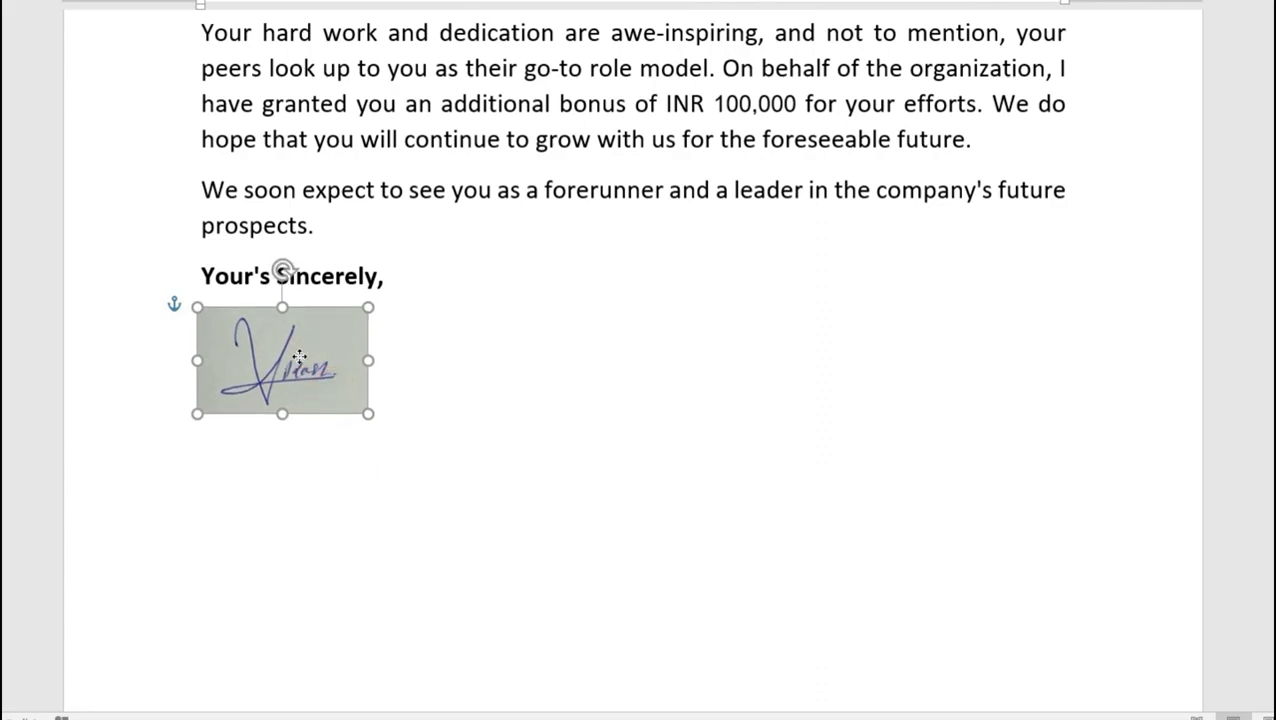
{"action": "left_click", "coordinate": [304, 353]}
{"action": "left_click_drag", "start_coordinate": [397, 402], "coordinate": [395, 385]}
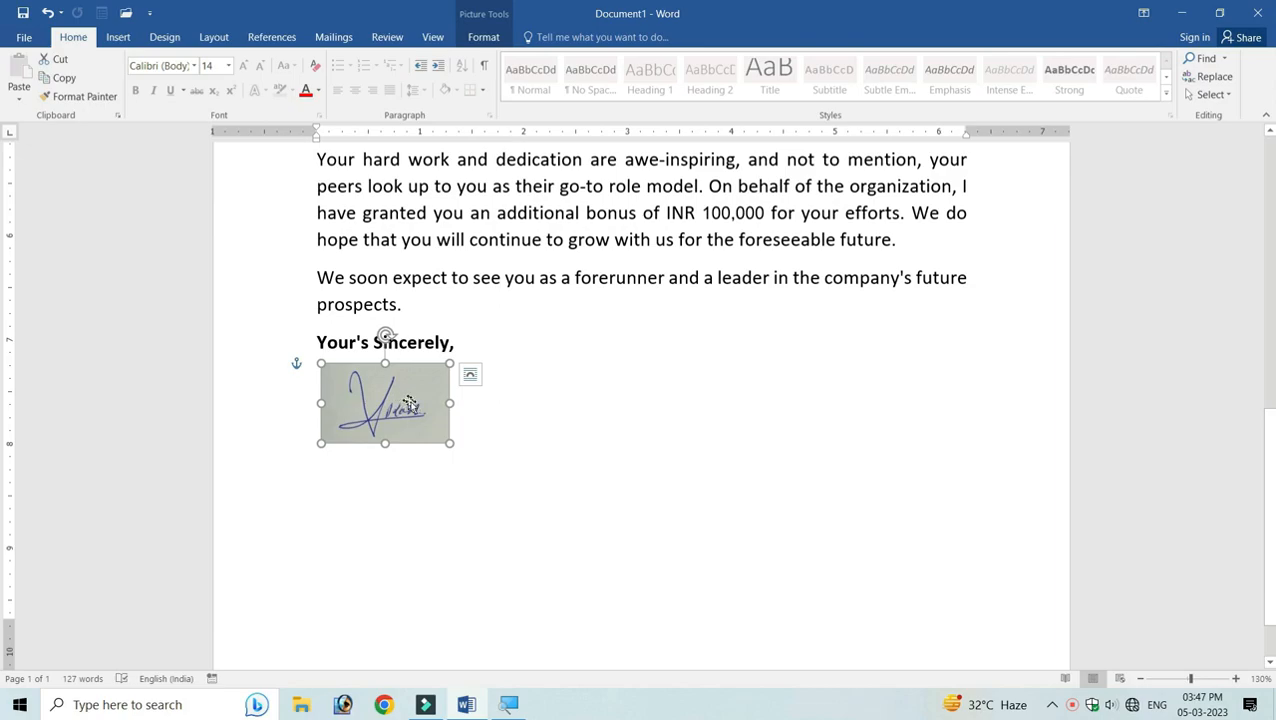
Step: Apply picture corrections to the signature with sharpness 53% and brightness 36% to whiten its grey background
{"action": "left_click", "coordinate": [484, 37]}
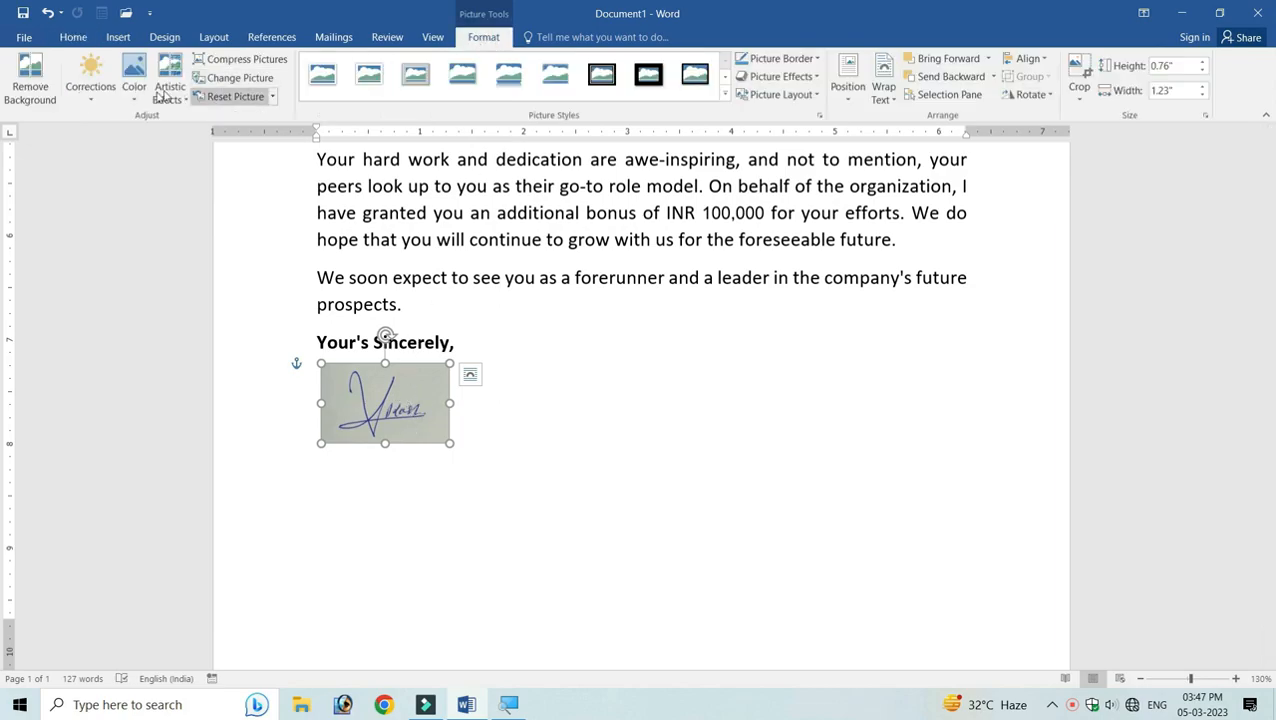
{"action": "left_click", "coordinate": [91, 90]}
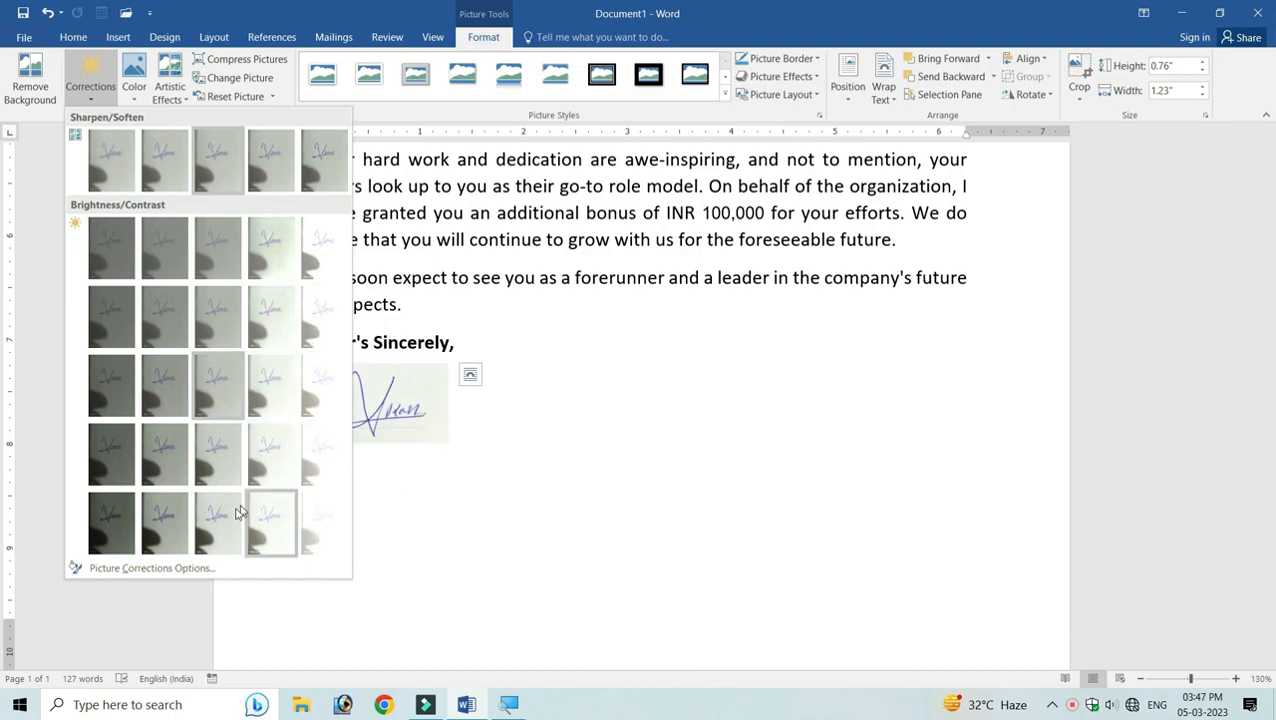
{"action": "left_click", "coordinate": [152, 568]}
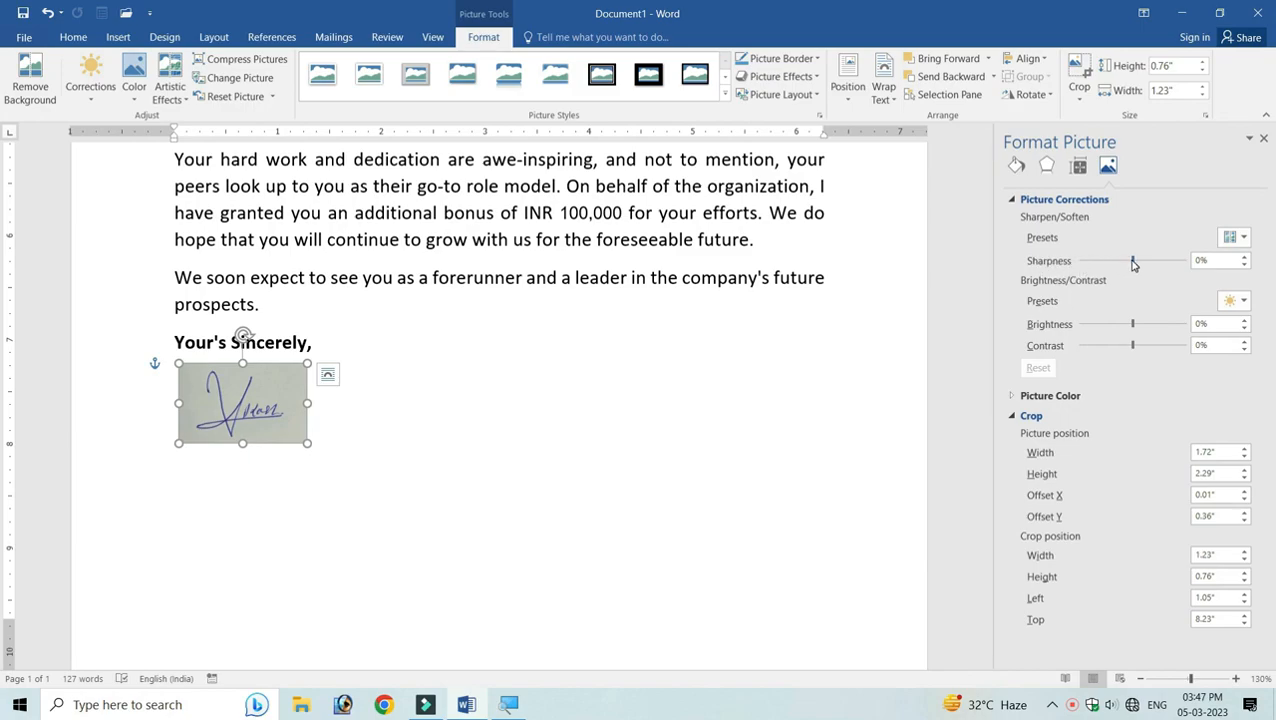
{"action": "left_click_drag", "start_coordinate": [1133, 261], "coordinate": [1160, 260]}
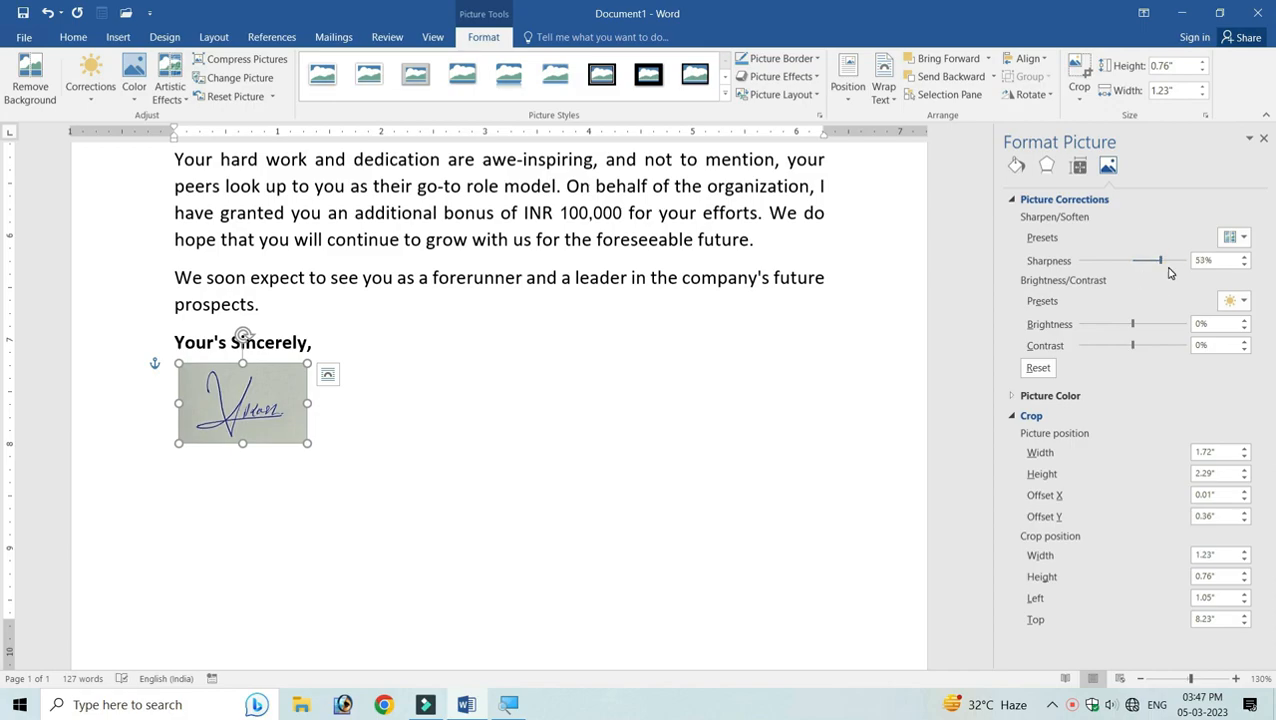
{"action": "left_click_drag", "start_coordinate": [1134, 325], "coordinate": [1153, 327]}
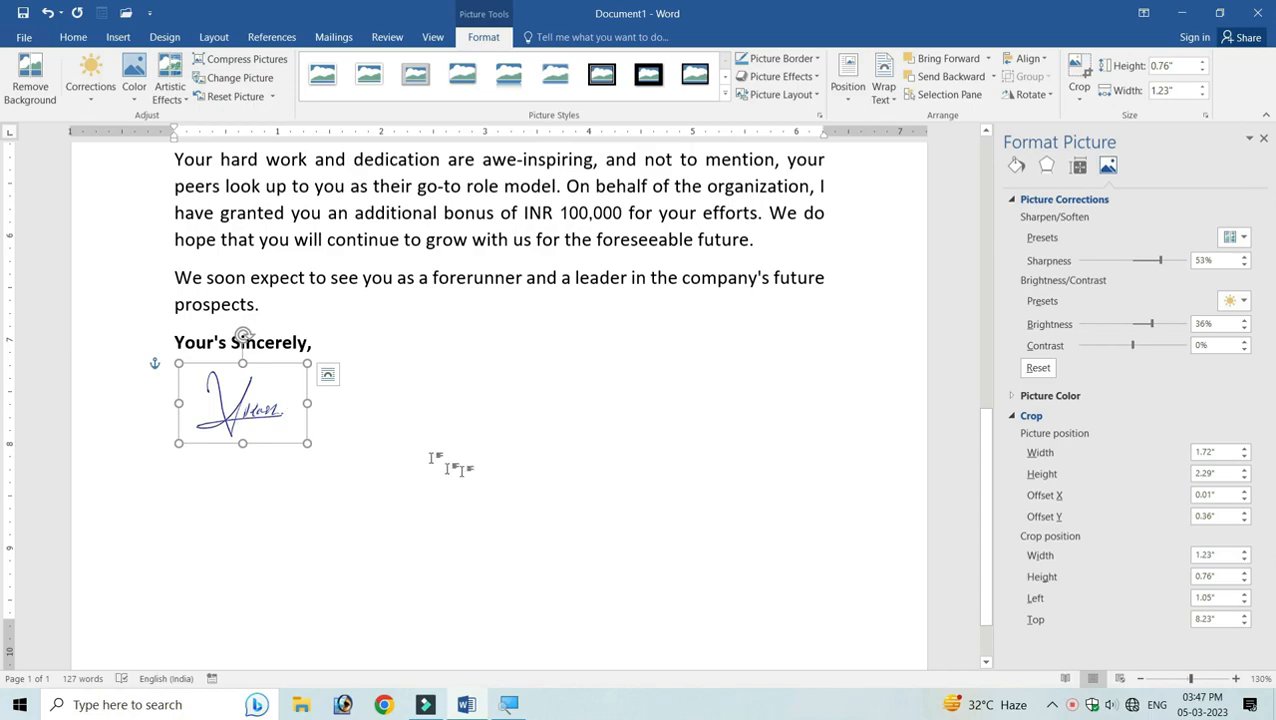
{"action": "left_click", "coordinate": [395, 408]}
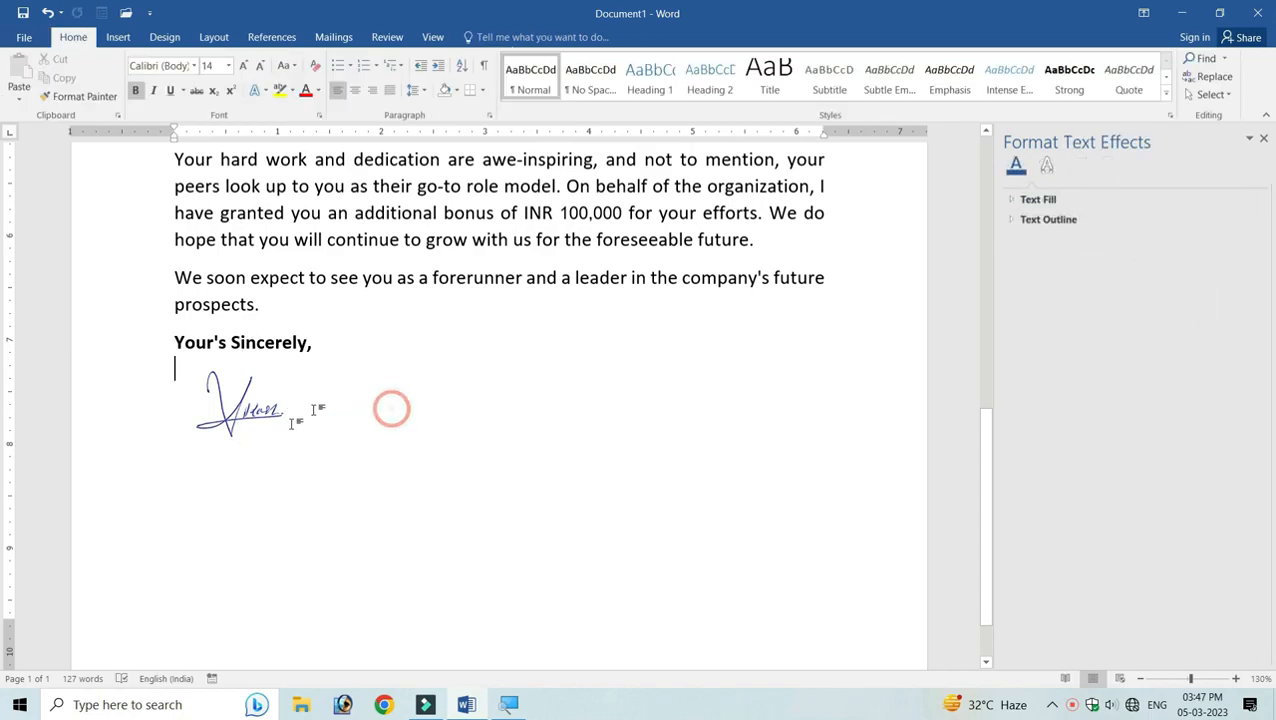
Step: Enter the sender's name and, on a new line, "Voice president of marketing" below the signature
{"action": "left_click", "coordinate": [186, 464]}
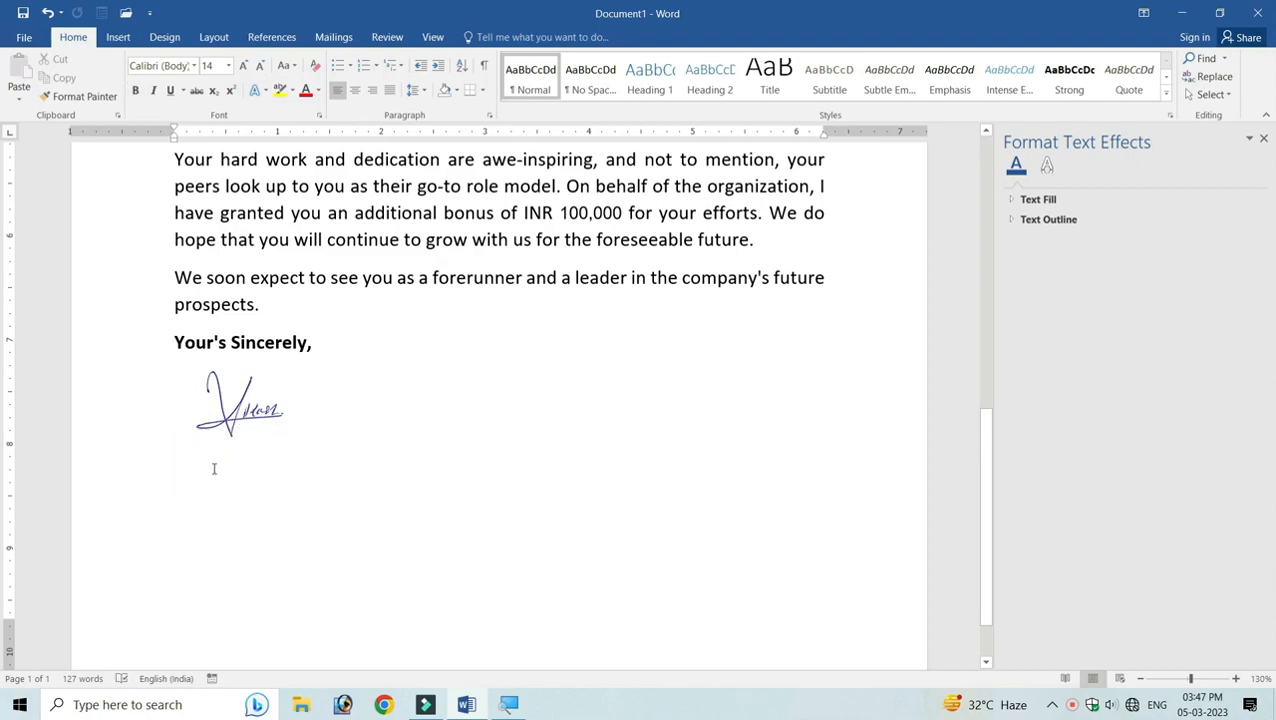
{"action": "type", "text": "Mr. Vikash"}
{"action": "key", "text": "Return"}
{"action": "type", "text": "Voice president of marketing"}
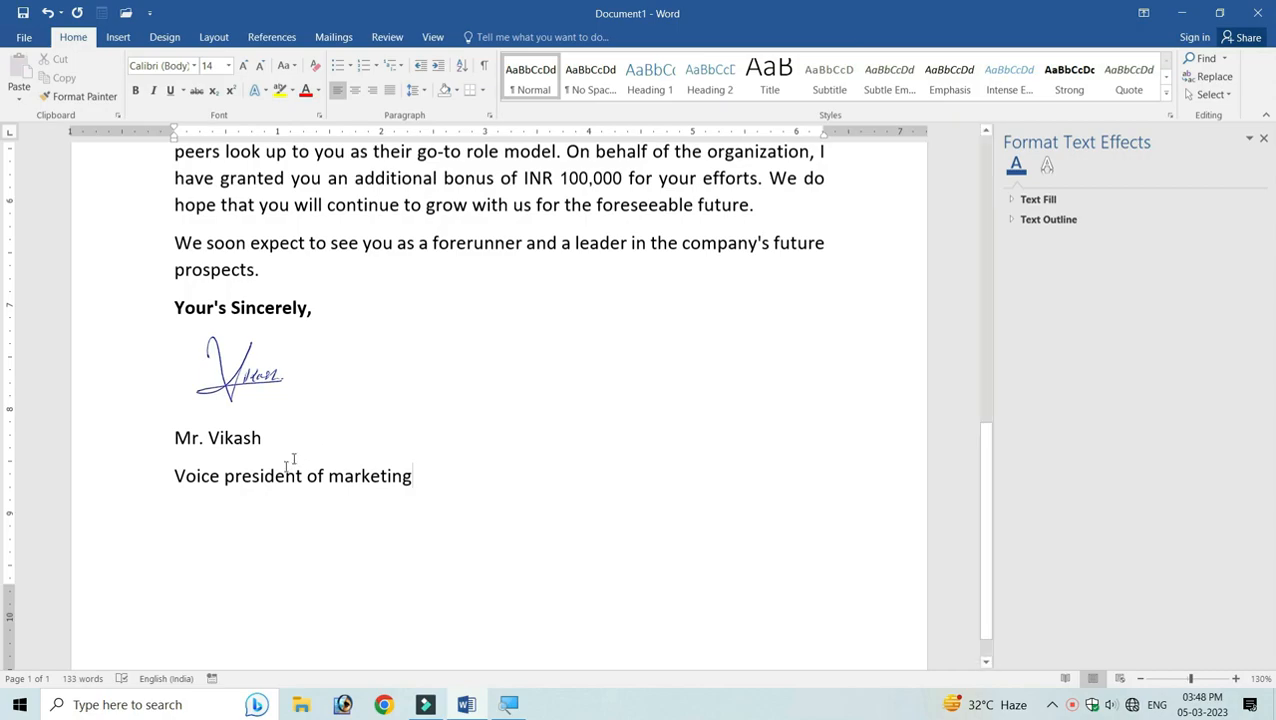
Step: Make the name and job title lines below the signature bold and remove the space after these paragraphs
{"action": "left_click_drag", "start_coordinate": [421, 476], "coordinate": [176, 432]}
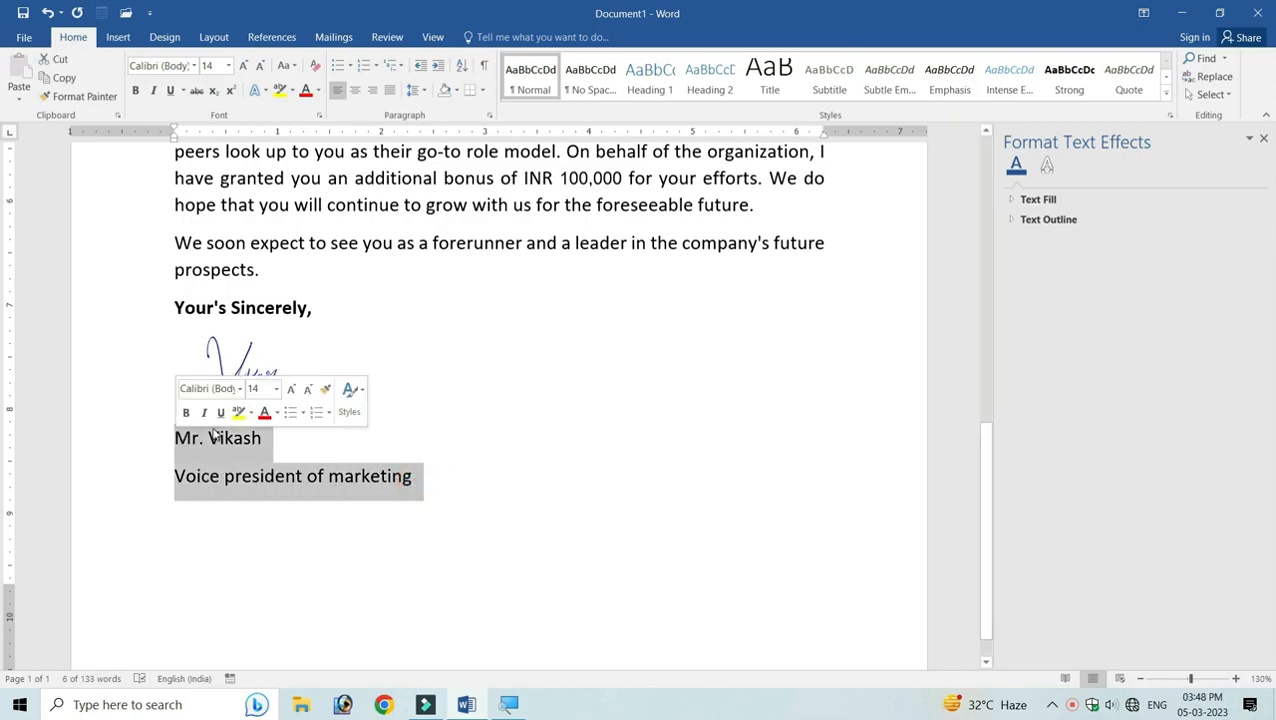
{"action": "left_click", "coordinate": [184, 411]}
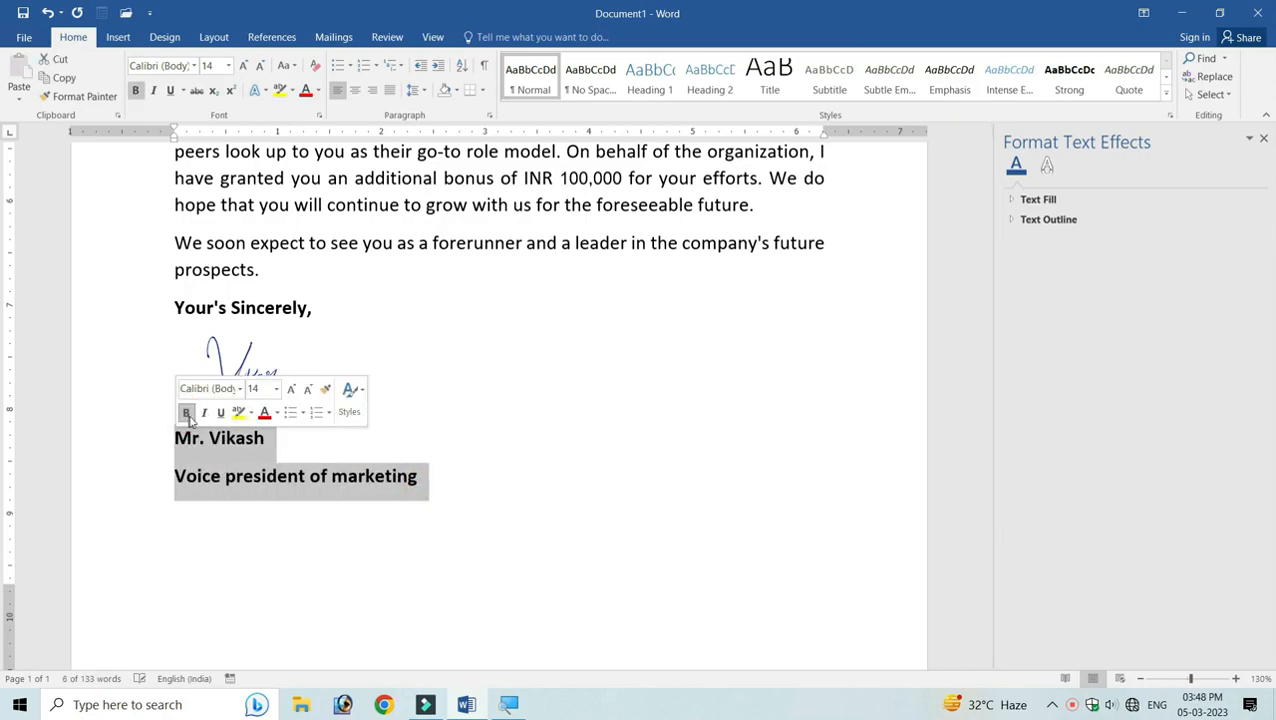
{"action": "left_click", "coordinate": [413, 90]}
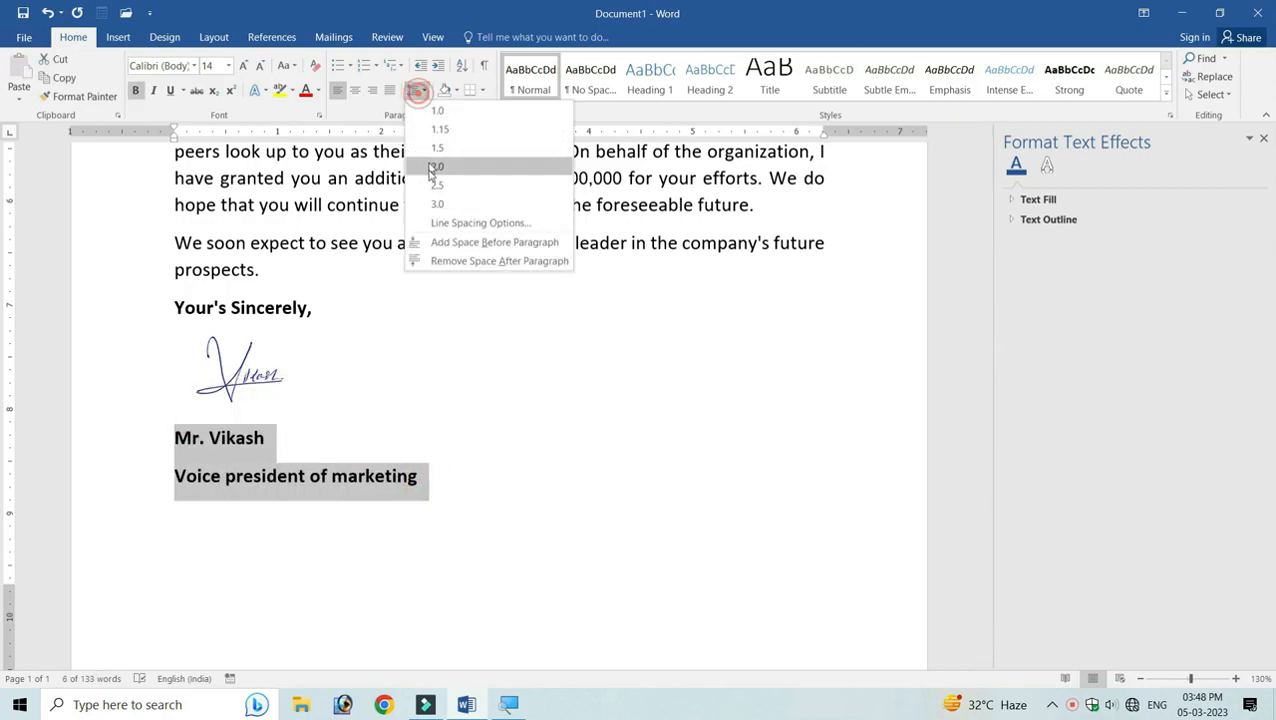
{"action": "left_click", "coordinate": [475, 262]}
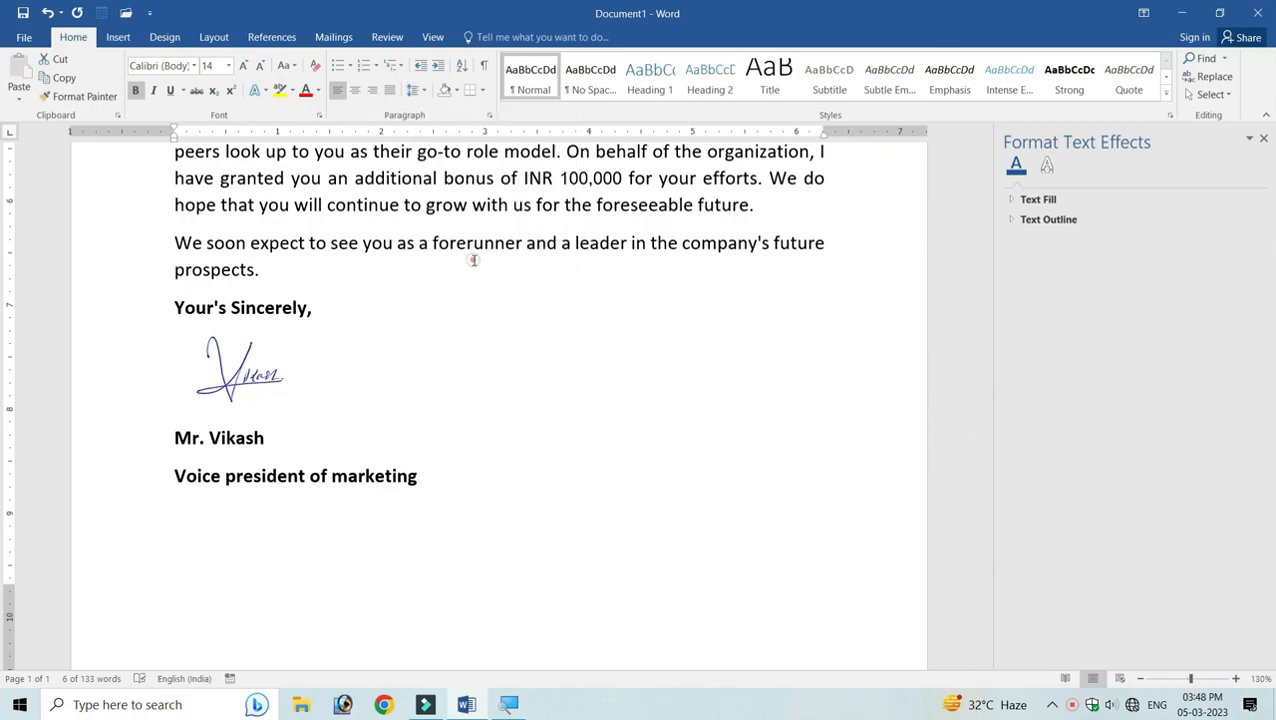
Step: Position the signature picture in line with the text beneath "Your's Sincerely,"
{"action": "left_click", "coordinate": [245, 373]}
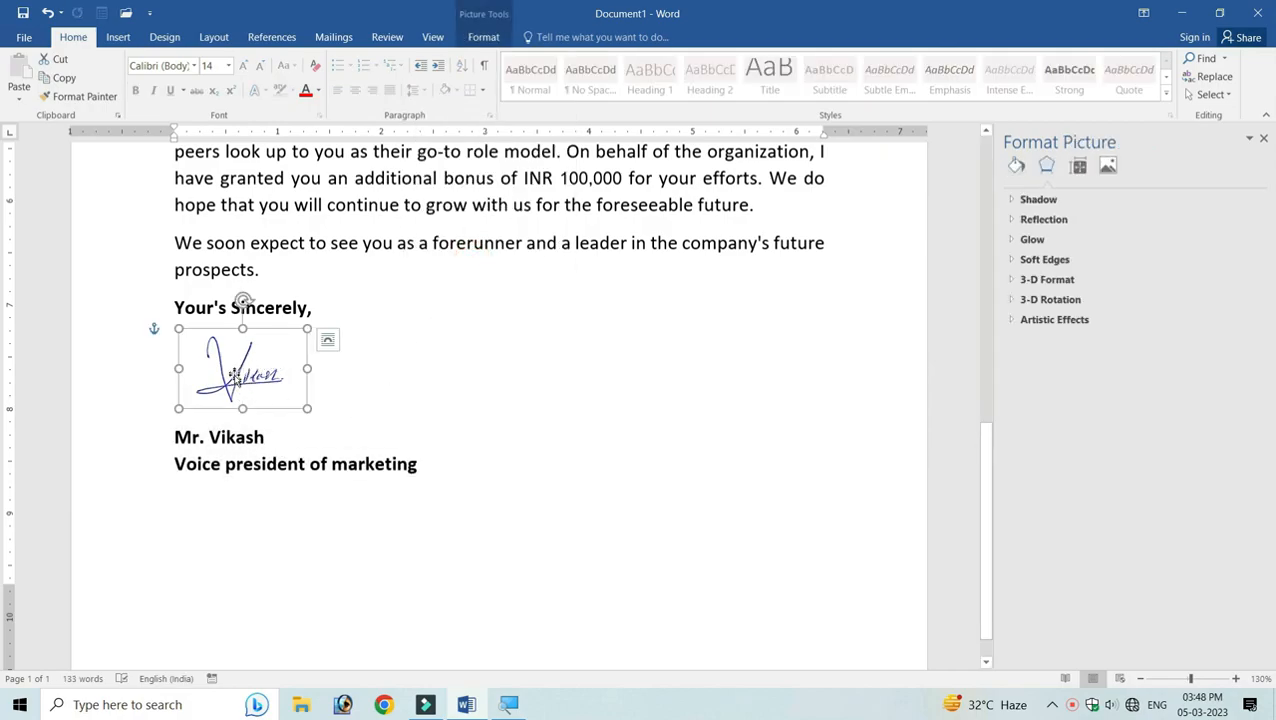
{"action": "left_click", "coordinate": [330, 342]}
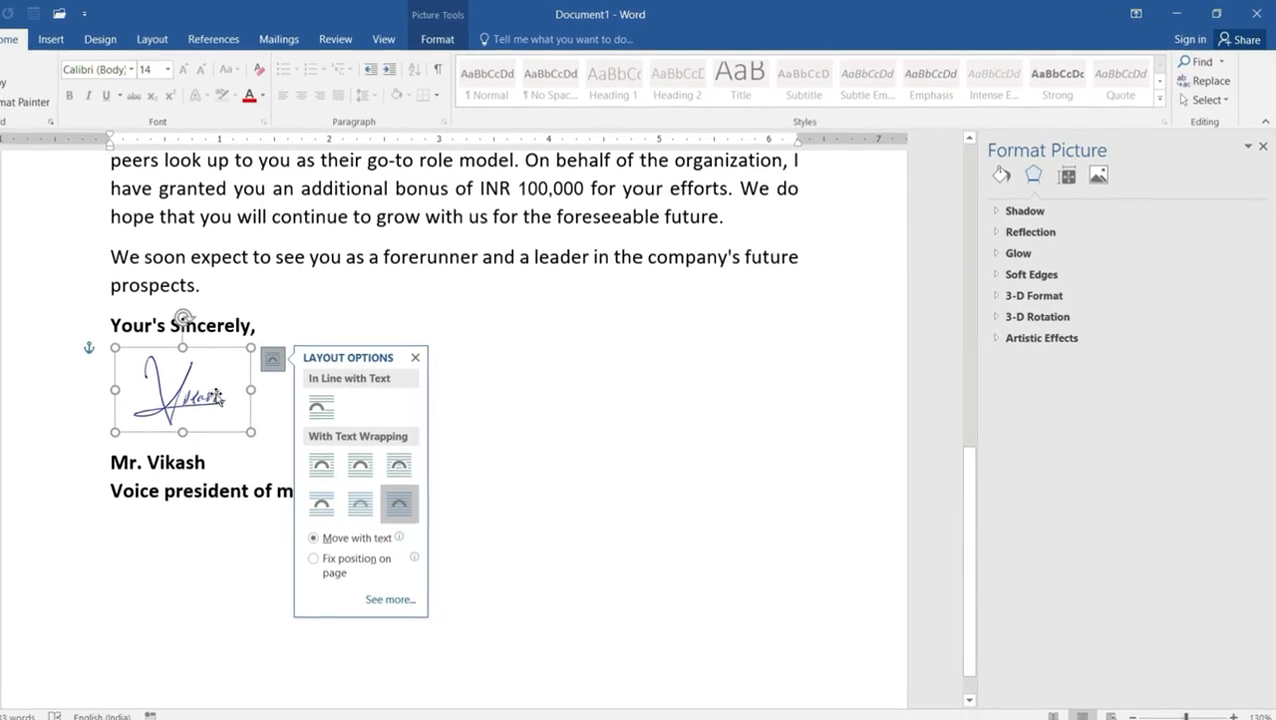
{"action": "left_click", "coordinate": [437, 39]}
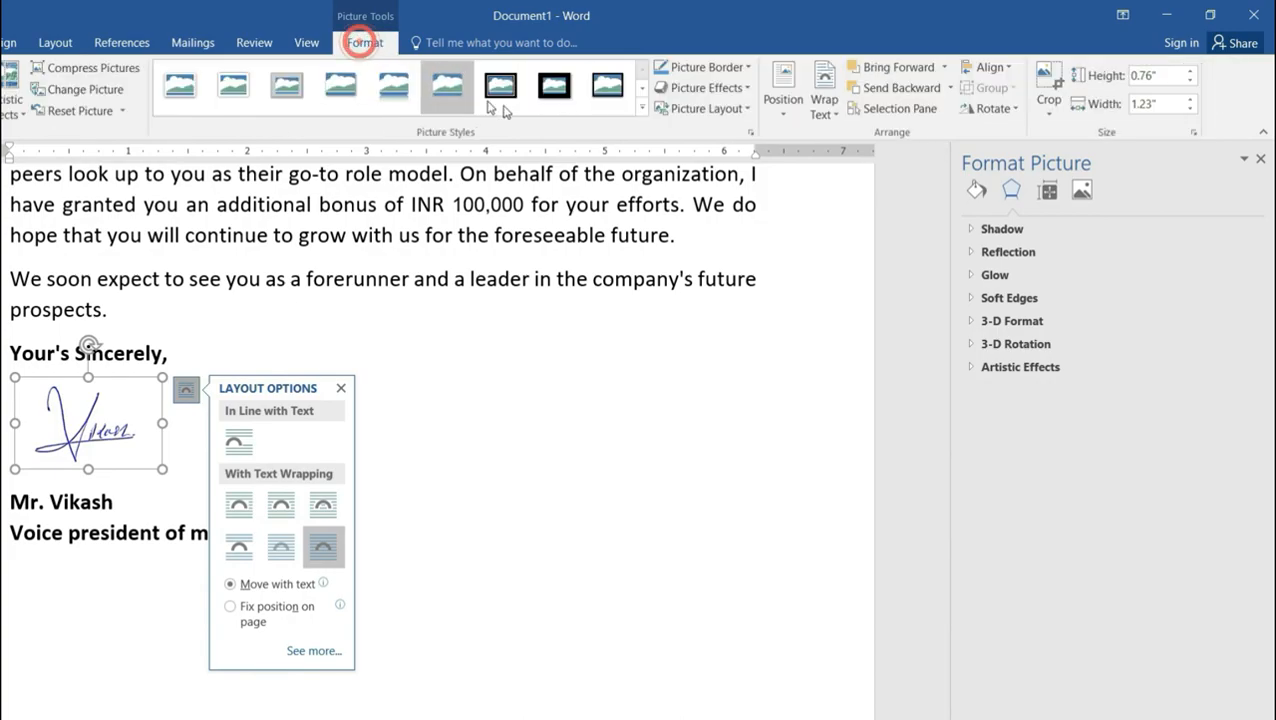
{"action": "left_click", "coordinate": [783, 95]}
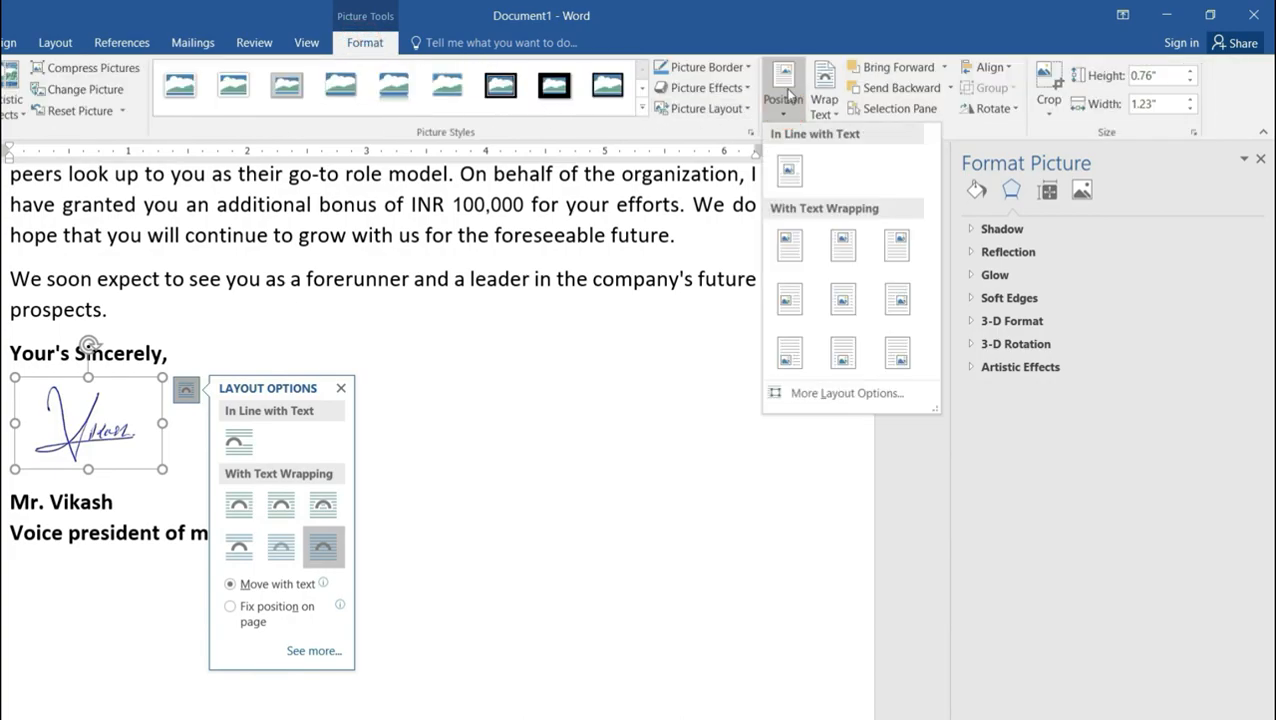
{"action": "left_click", "coordinate": [791, 172]}
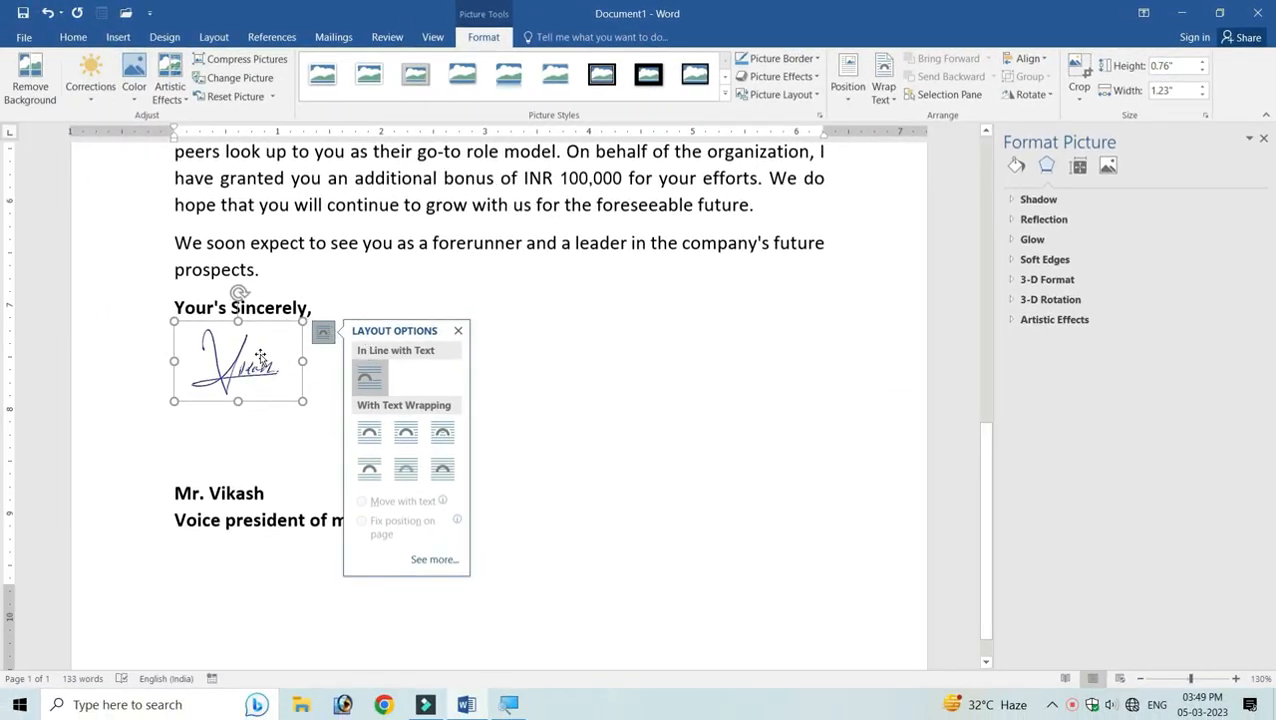
{"action": "left_click", "coordinate": [367, 300]}
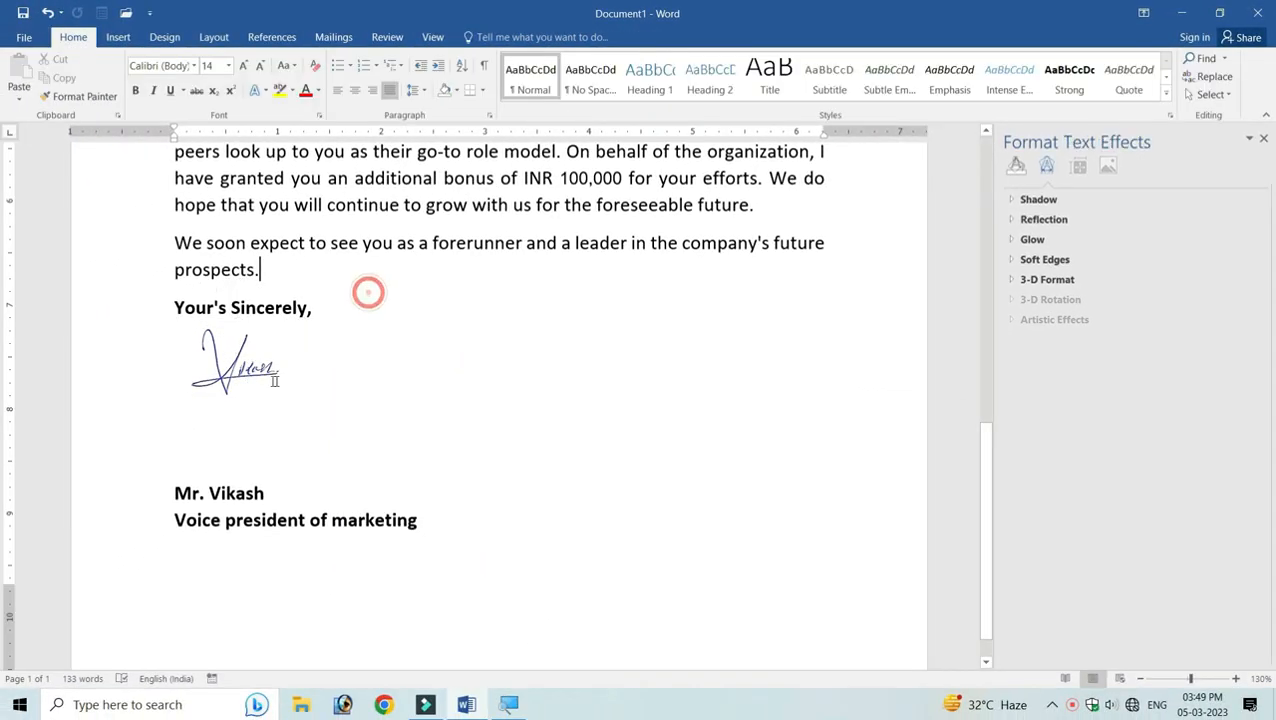
{"action": "left_click", "coordinate": [240, 356]}
{"action": "mouse_move", "coordinate": [245, 376]}
{"action": "left_mouse_down"}
{"action": "mouse_move", "coordinate": [246, 429]}
{"action": "mouse_move", "coordinate": [240, 347]}
{"action": "left_mouse_up"}
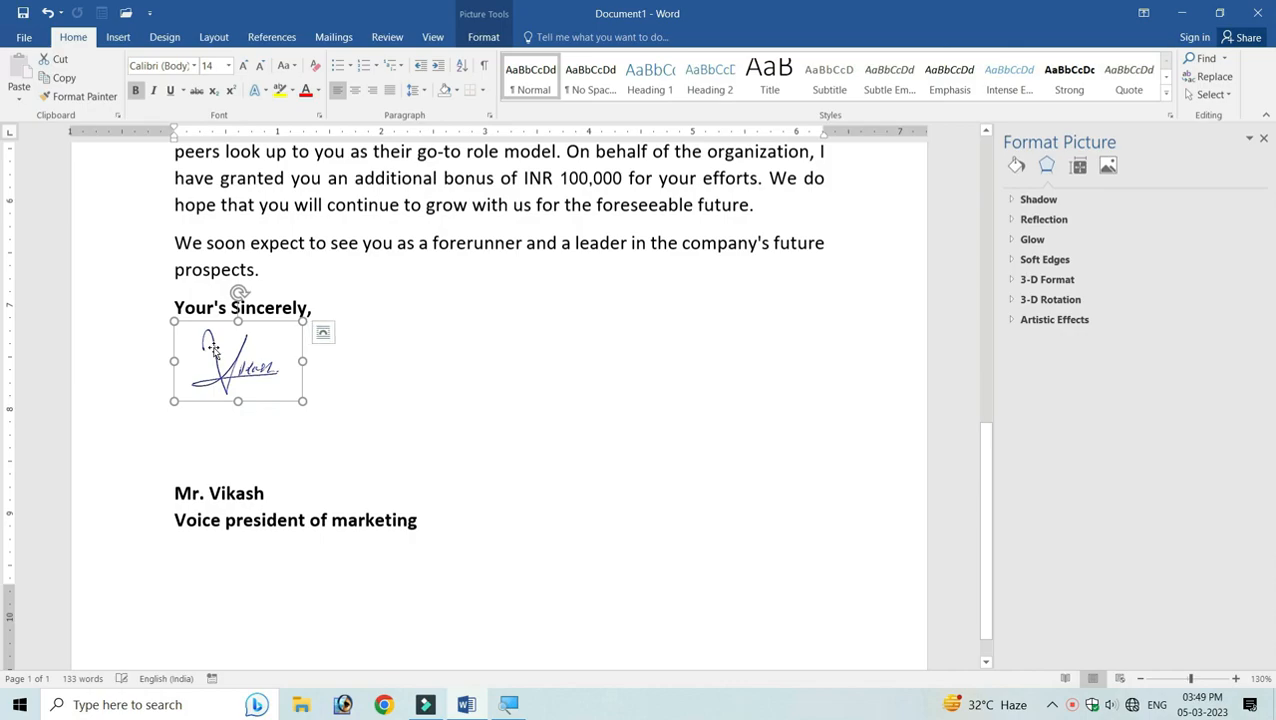
Step: Remove the empty lines between the signature picture and the sender's name
{"action": "left_click", "coordinate": [168, 490]}
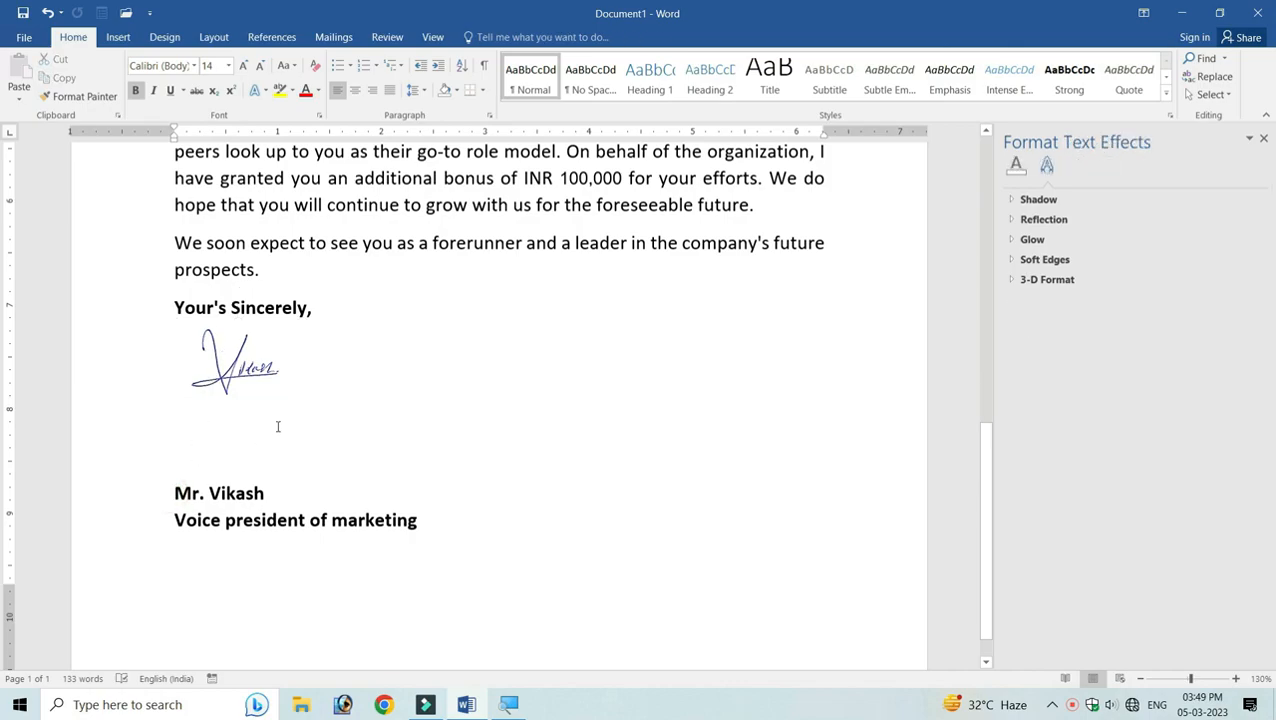
{"action": "key", "text": "BackSpace"}
{"action": "key", "text": "BackSpace"}
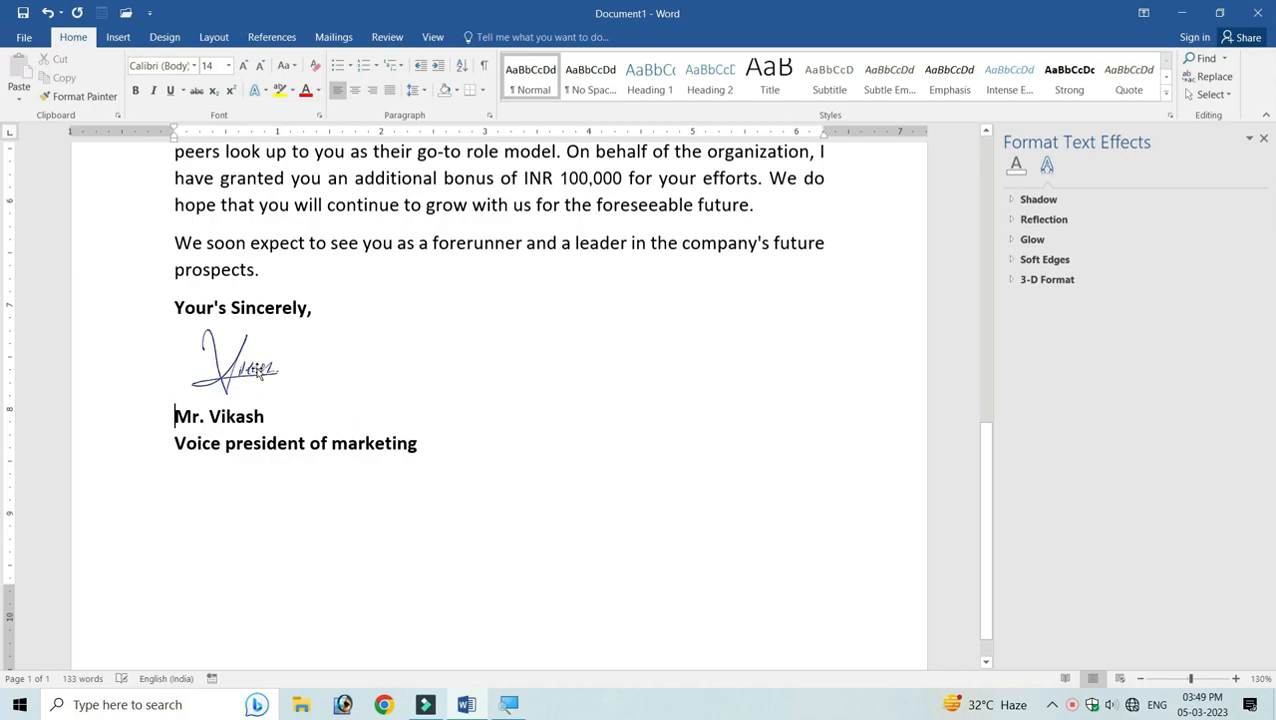
{"action": "left_click", "coordinate": [252, 367]}
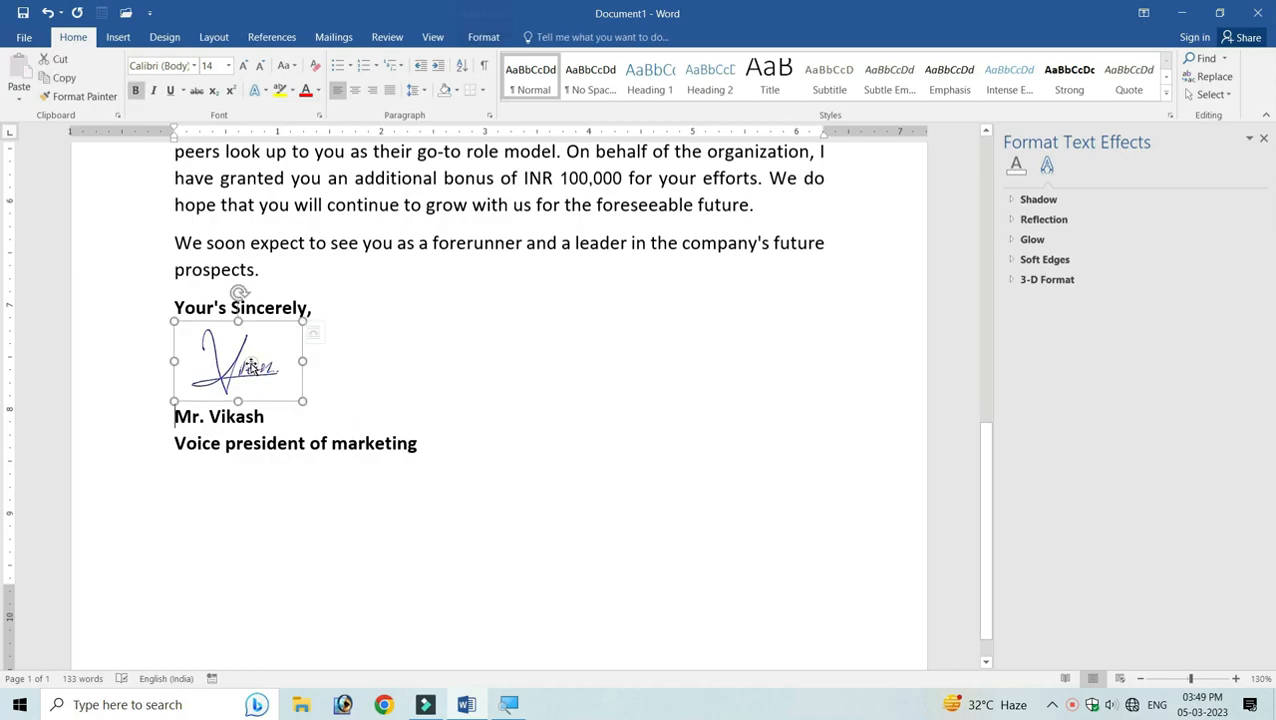
{"action": "left_click", "coordinate": [338, 390]}
Step: Save the signature picture with the name and job title lines to the AutoText gallery as "signature", in the General category
{"action": "mouse_move", "coordinate": [430, 443]}
{"action": "left_mouse_down"}
{"action": "mouse_move", "coordinate": [250, 443]}
{"action": "mouse_move", "coordinate": [205, 387]}
{"action": "left_mouse_up"}
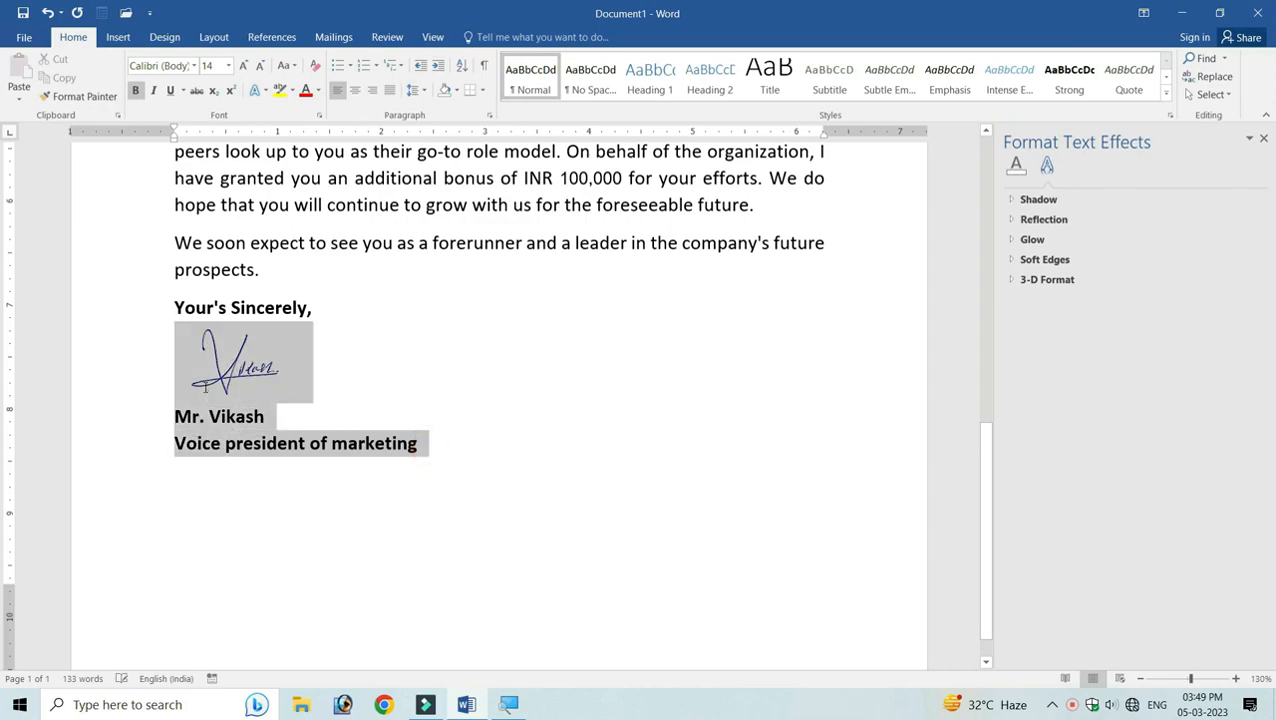
{"action": "left_click", "coordinate": [420, 443]}
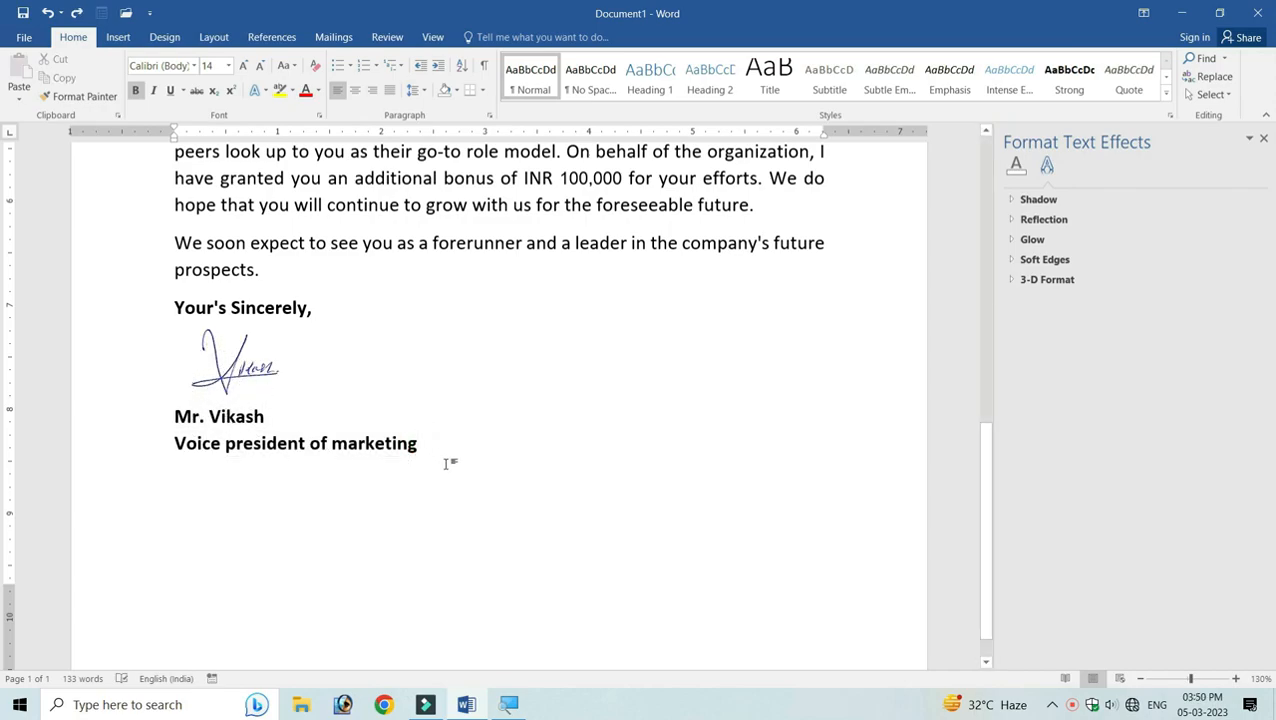
{"action": "mouse_move", "coordinate": [410, 444]}
{"action": "left_mouse_down"}
{"action": "mouse_move", "coordinate": [172, 444]}
{"action": "mouse_move", "coordinate": [190, 370]}
{"action": "left_mouse_up"}
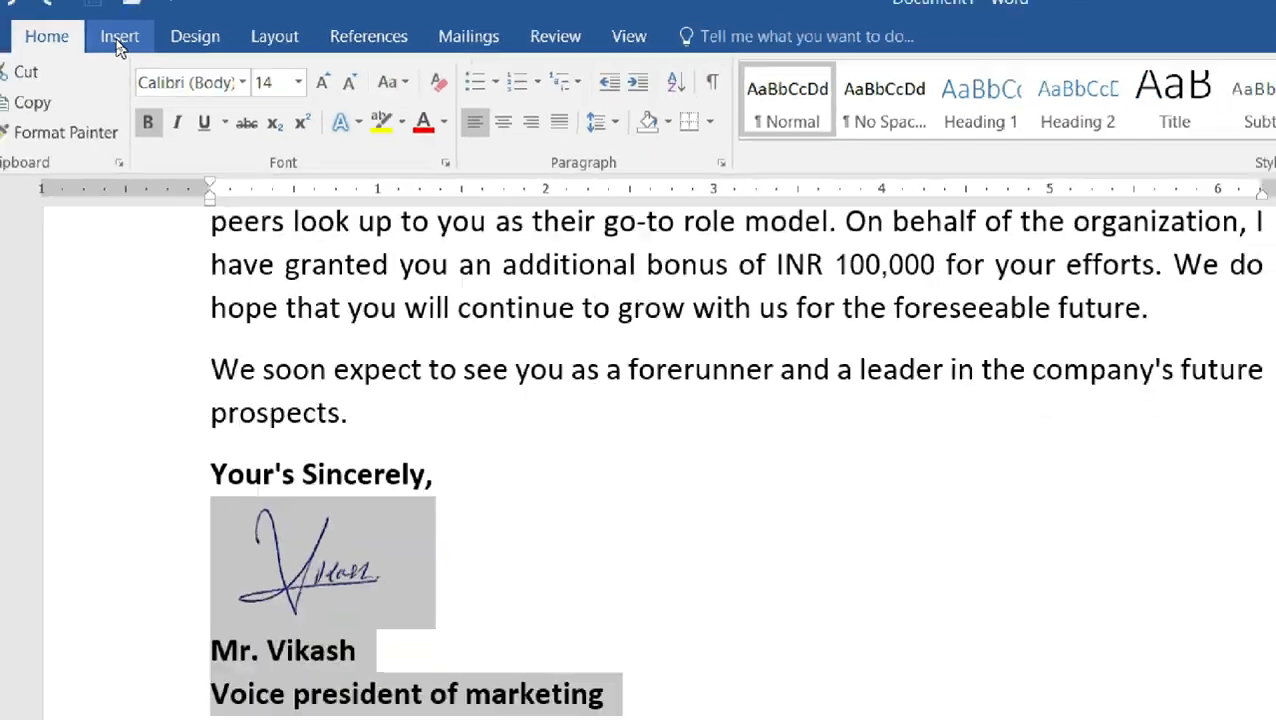
{"action": "left_click", "coordinate": [118, 40]}
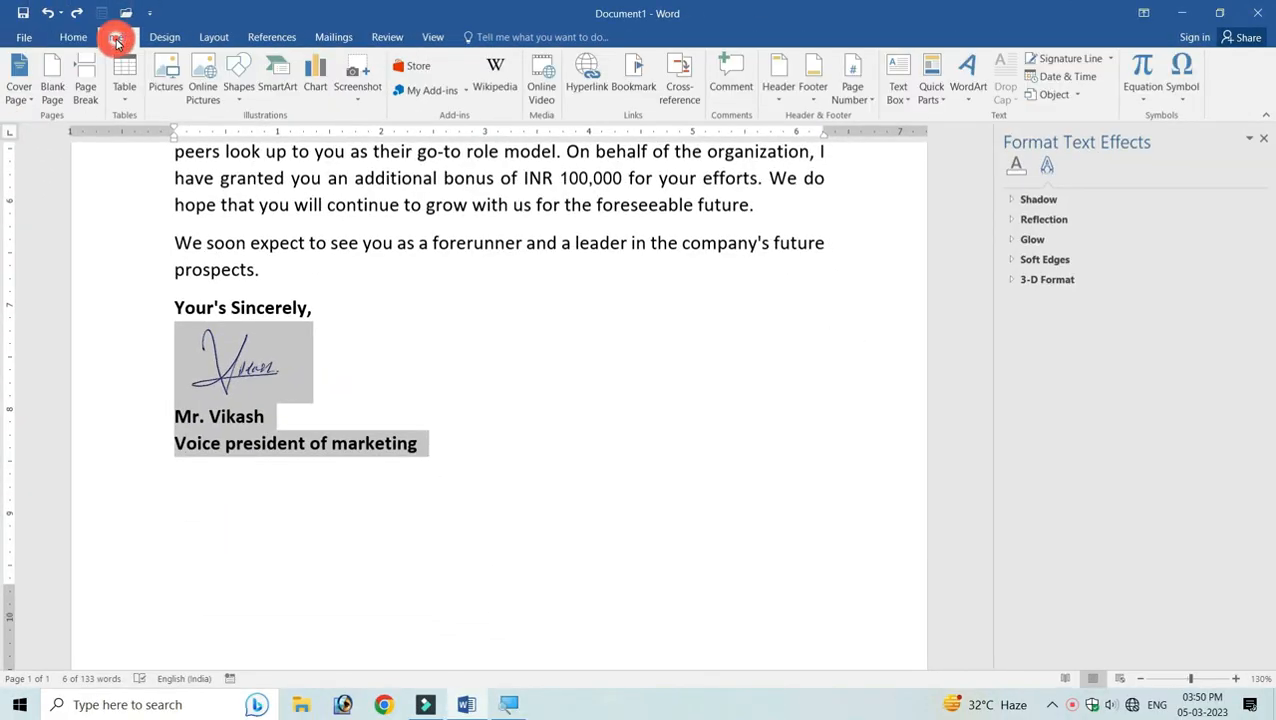
{"action": "left_click", "coordinate": [941, 104]}
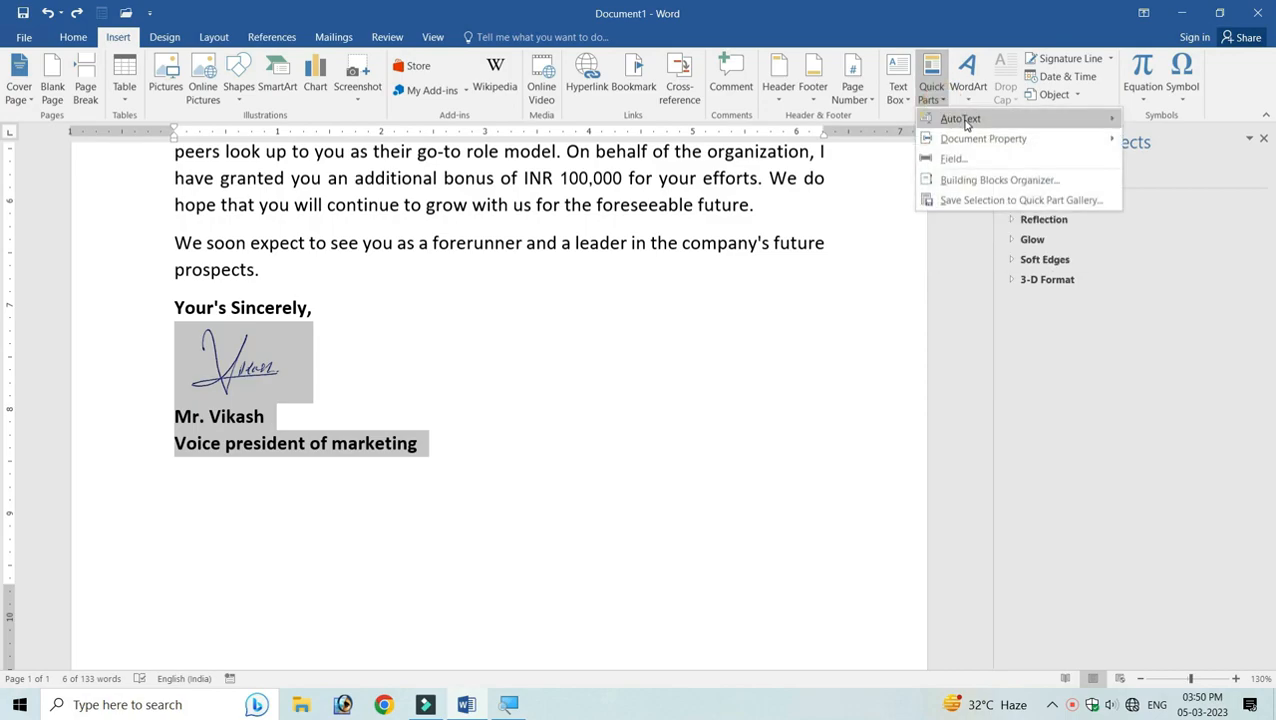
{"action": "mouse_move", "coordinate": [968, 124]}
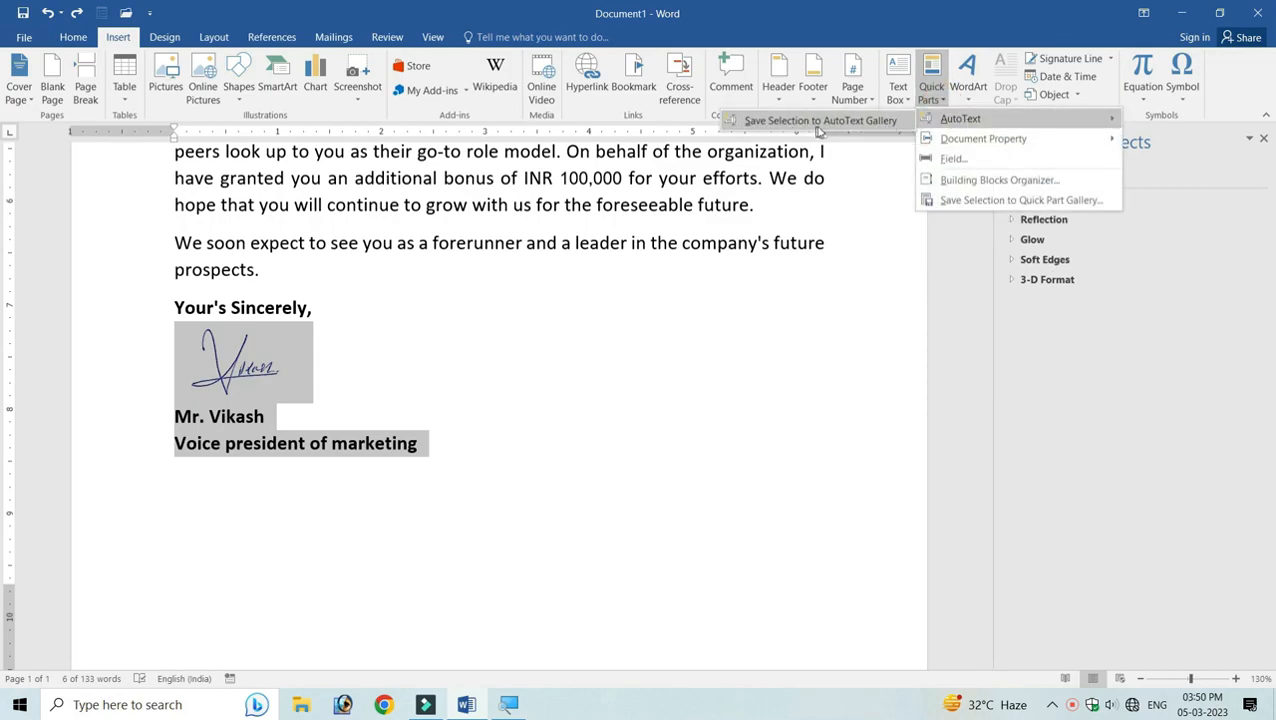
{"action": "left_click", "coordinate": [881, 122]}
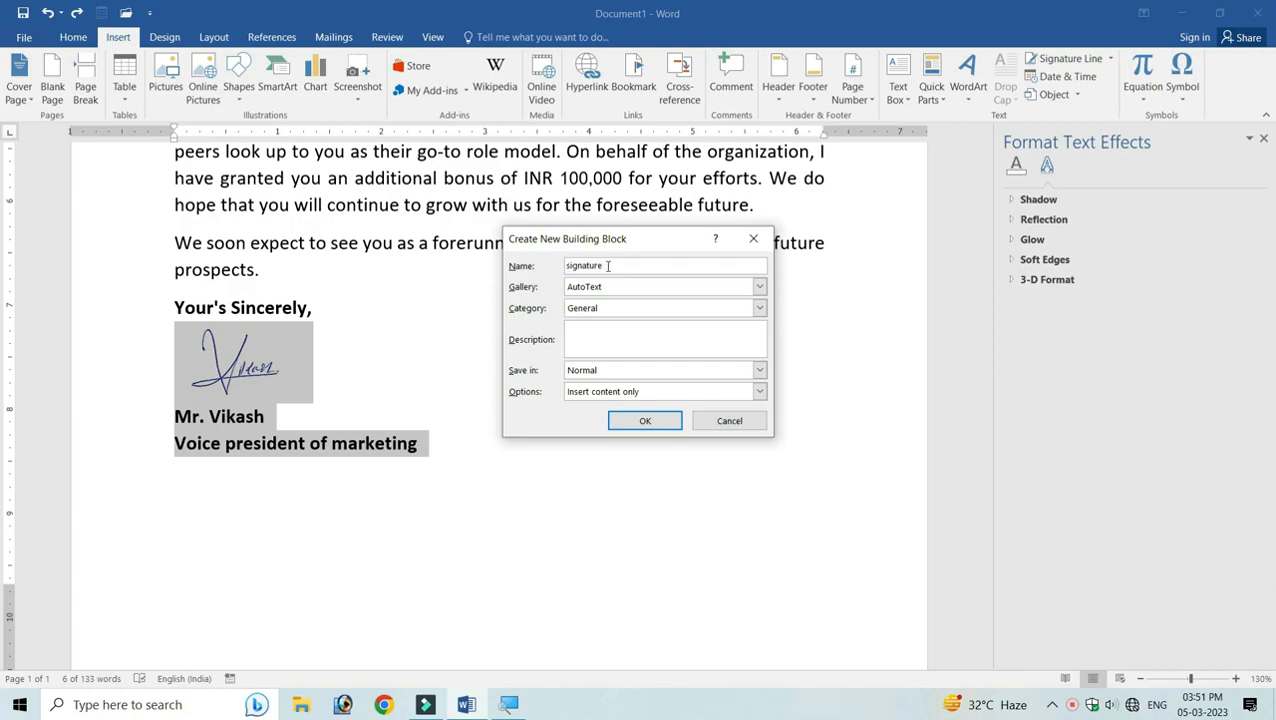
{"action": "left_click", "coordinate": [645, 421]}
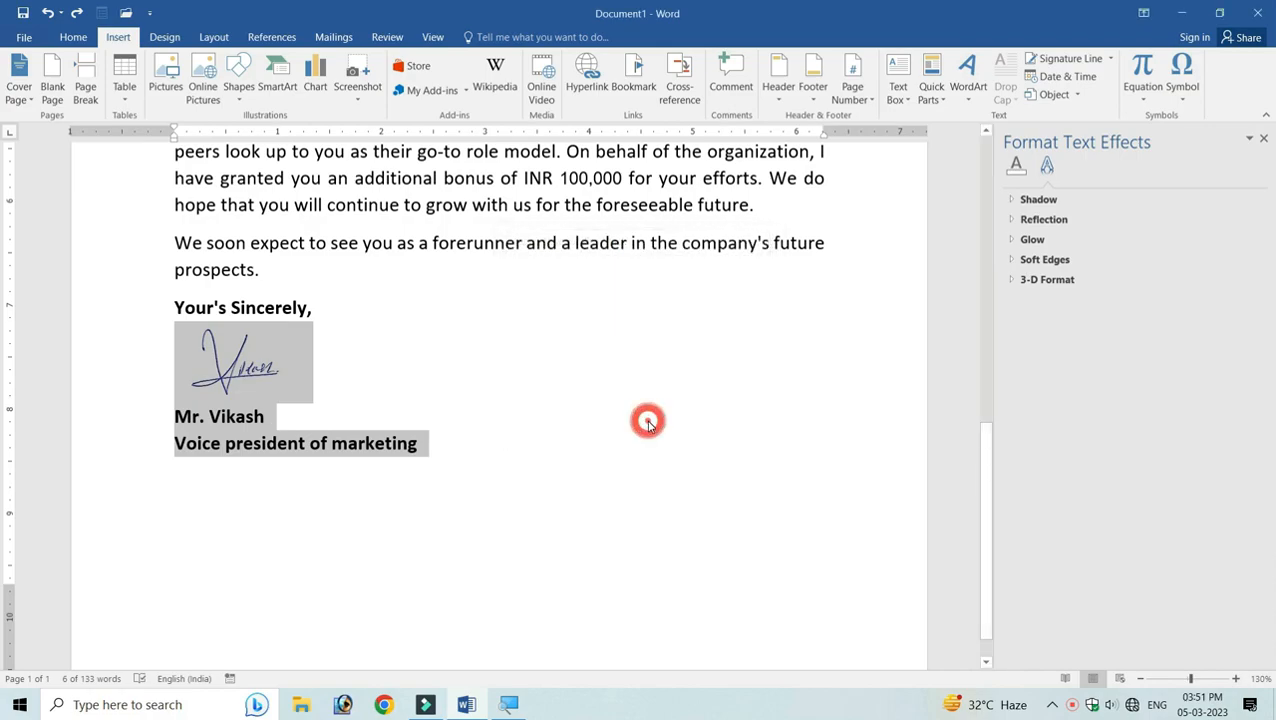
Step: Delete the signature block with its name and job title, and reinsert it from the "signature" AutoText entry
{"action": "left_click", "coordinate": [261, 367]}
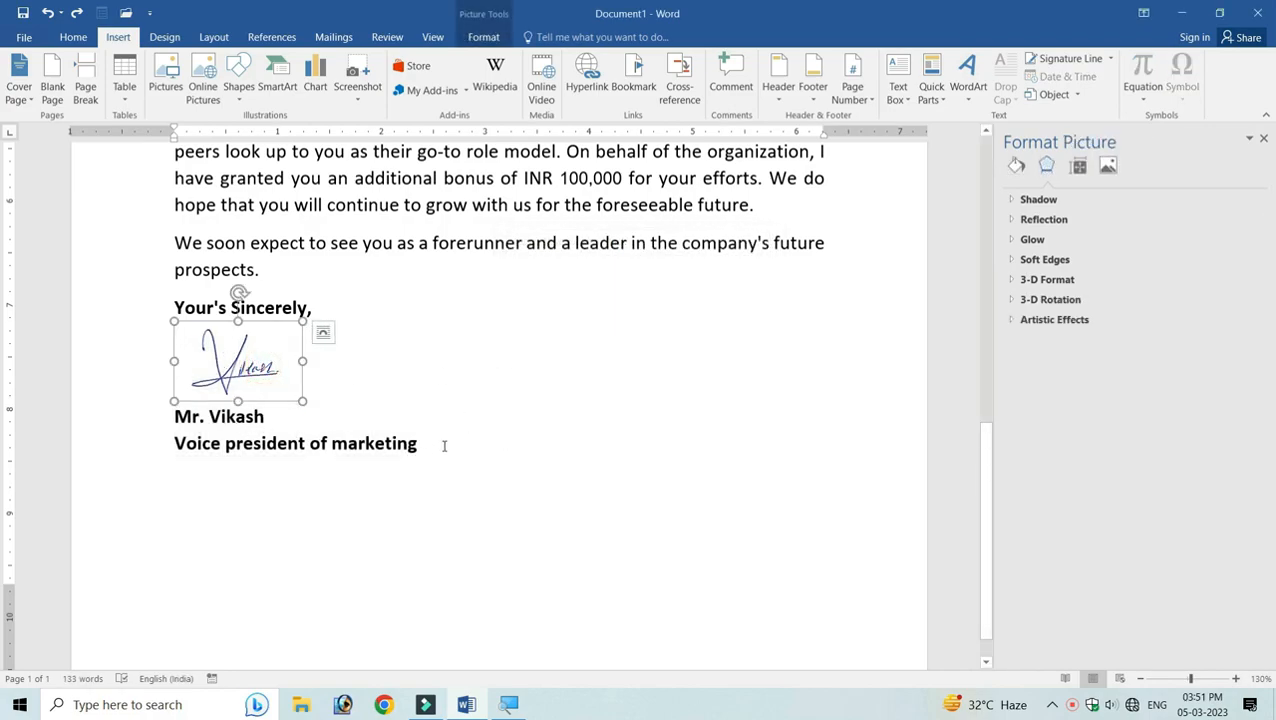
{"action": "mouse_move", "coordinate": [420, 444]}
{"action": "left_mouse_down"}
{"action": "mouse_move", "coordinate": [280, 444]}
{"action": "mouse_move", "coordinate": [253, 375]}
{"action": "left_mouse_up"}
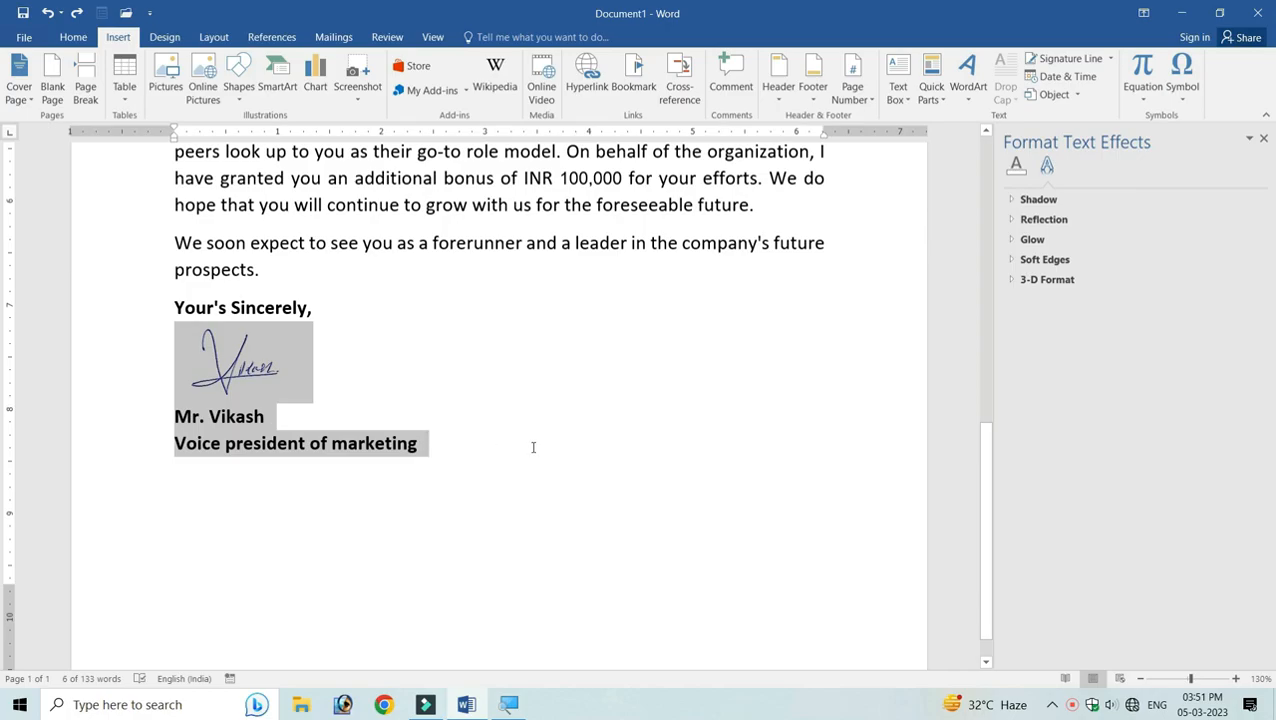
{"action": "key", "text": "Delete"}
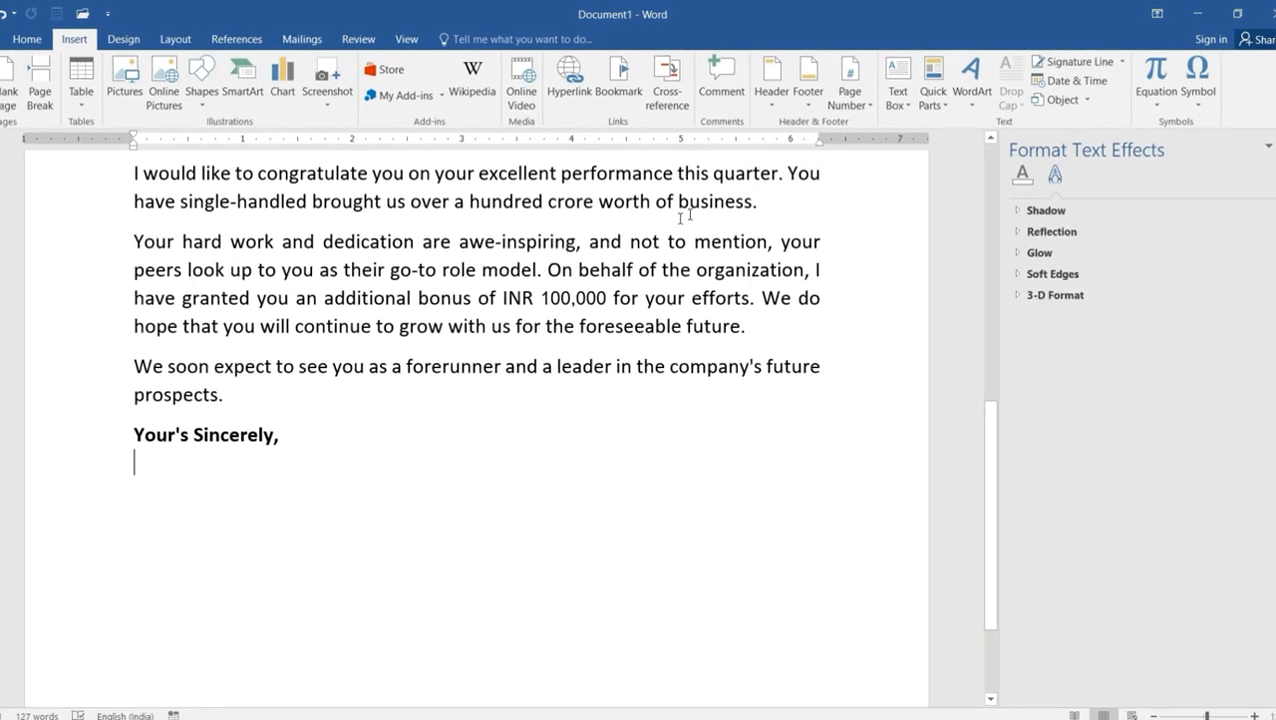
{"action": "left_click", "coordinate": [933, 92]}
{"action": "mouse_move", "coordinate": [960, 131]}
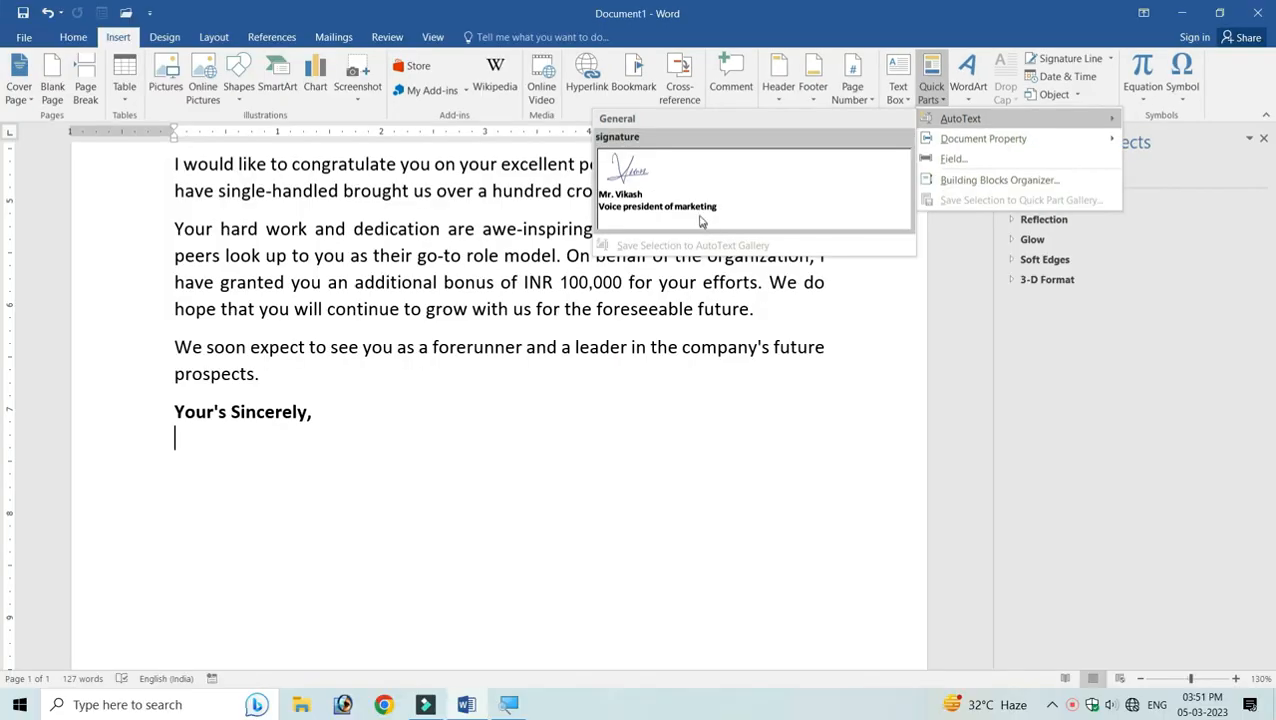
{"action": "left_click", "coordinate": [702, 222]}
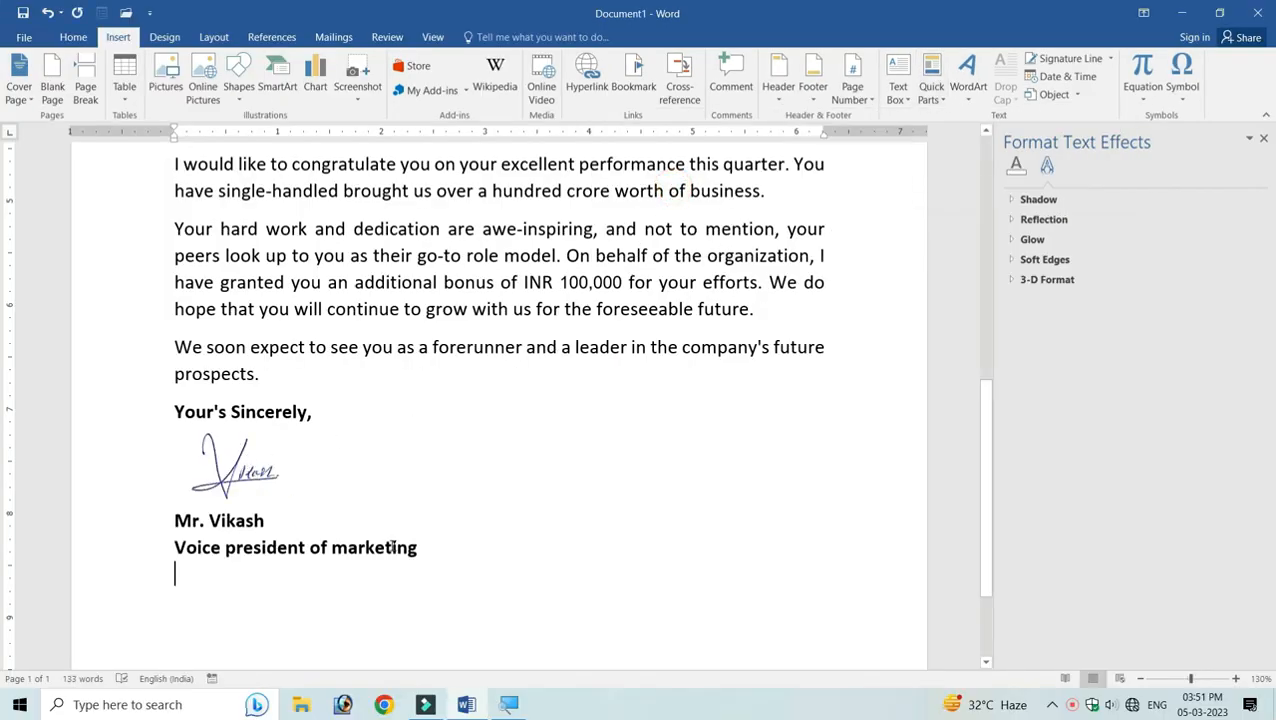
Step: Replace the inserted signature block by entering "signa" below "Your's Sincerely," and accepting the AutoText suggestion
{"action": "left_click_drag", "start_coordinate": [421, 548], "coordinate": [190, 438]}
{"action": "key", "text": "Delete"}
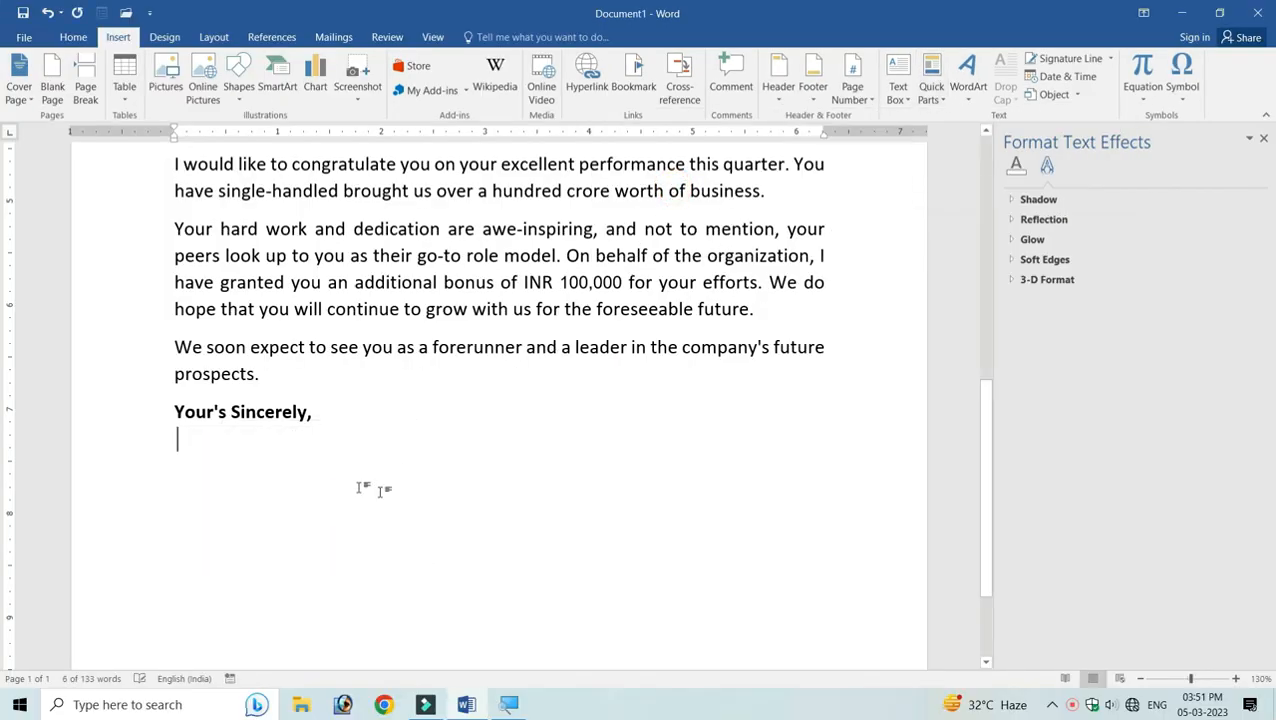
{"action": "type", "text": "signa"}
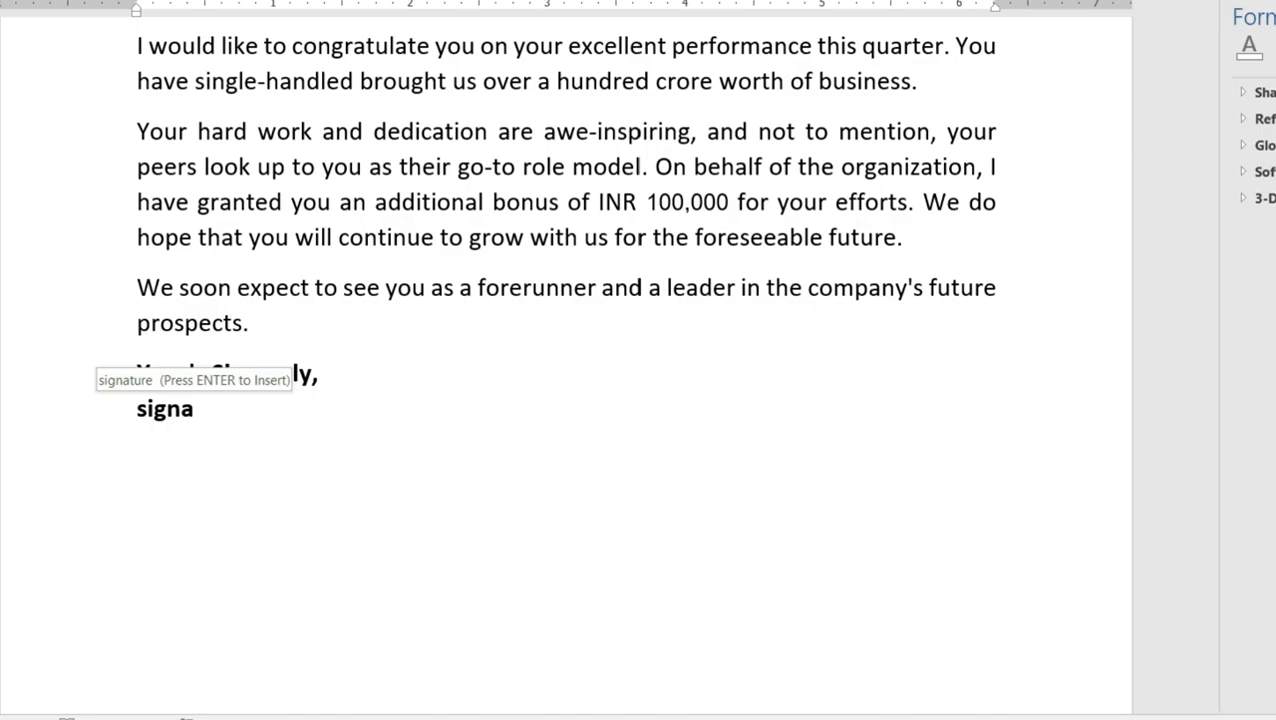
{"action": "key", "text": "Return"}
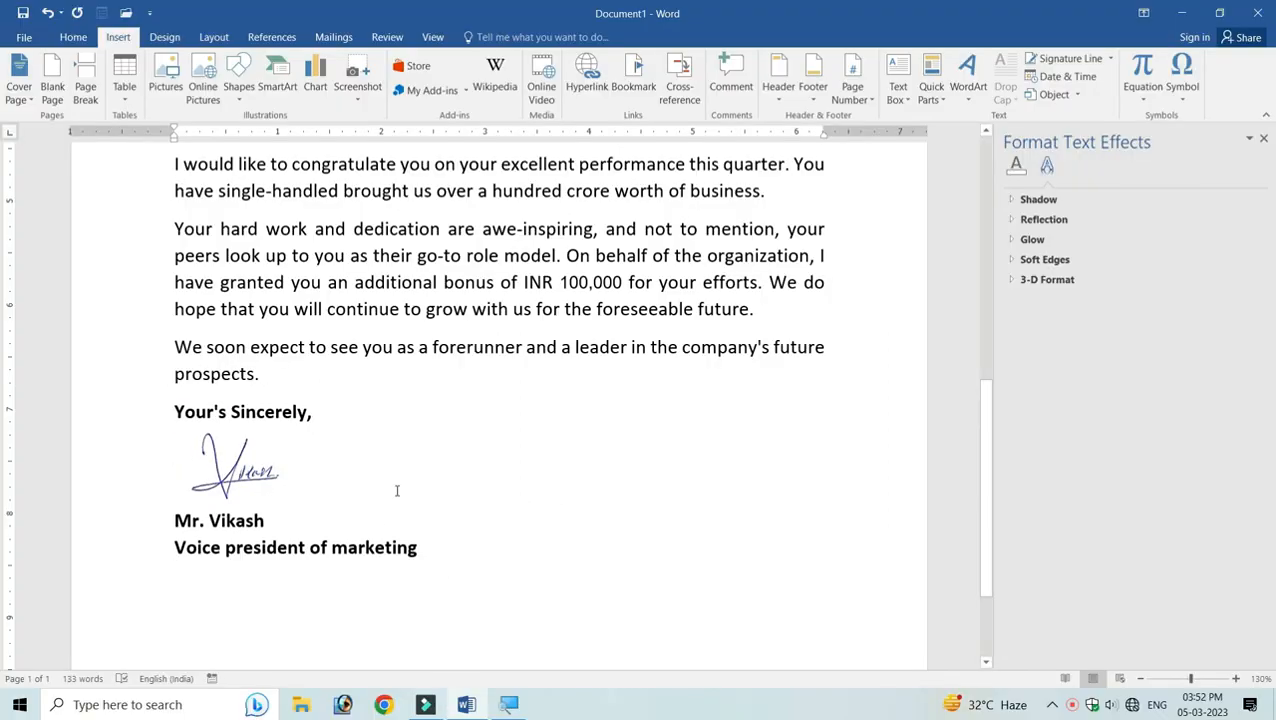
{"action": "scroll", "coordinate": [360, 489], "scroll_direction": "up", "scroll_amount": 1}
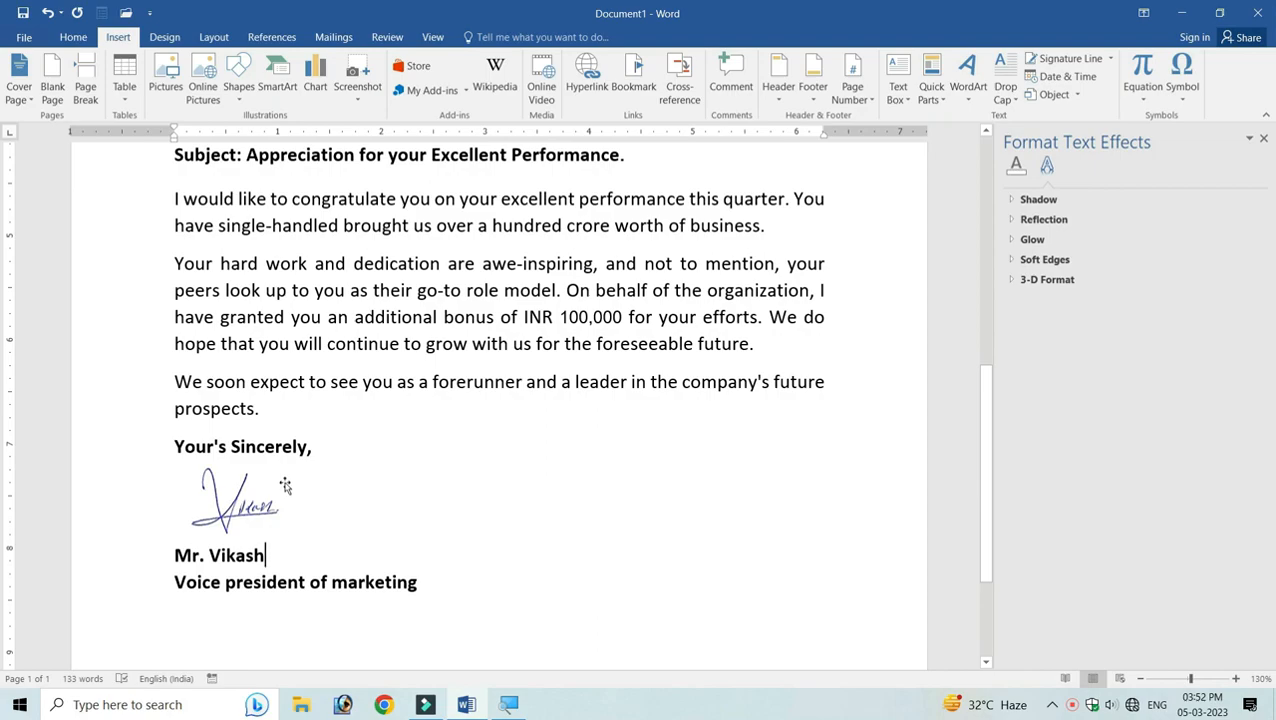
{"action": "left_click", "coordinate": [336, 447]}
{"action": "scroll", "coordinate": [340, 516], "scroll_direction": "up", "scroll_amount": 6}
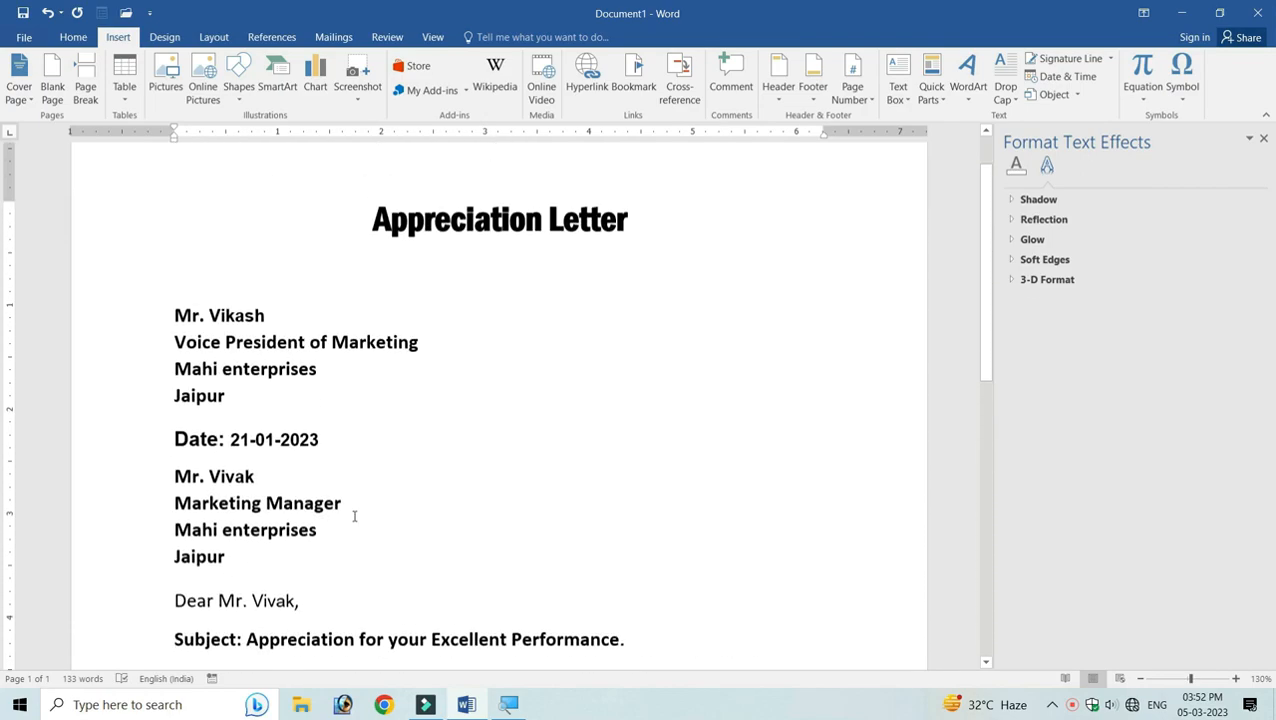
{"action": "scroll", "coordinate": [320, 485], "scroll_direction": "down", "scroll_amount": 10}
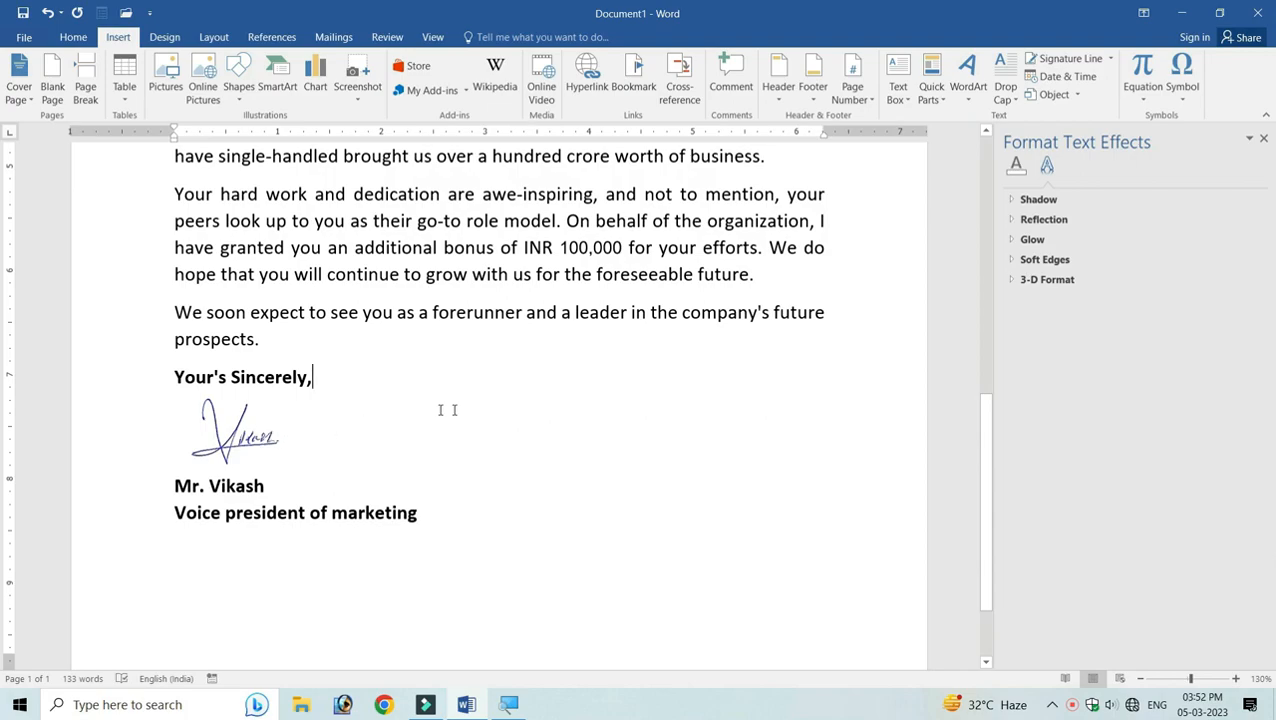
Step: Examine the AutoText gallery and the Building Blocks Organizer, previewing the Banded and Motion cover pages
{"action": "left_click", "coordinate": [944, 100]}
{"action": "mouse_move", "coordinate": [955, 118]}
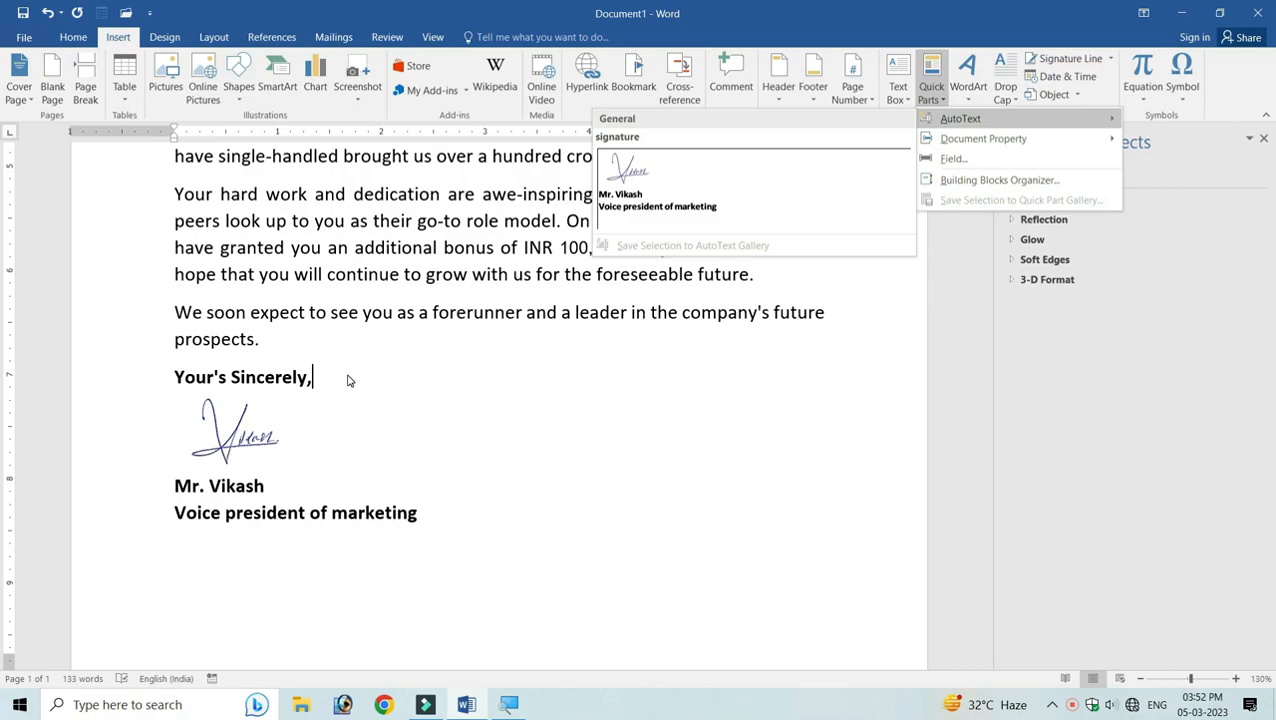
{"action": "left_click", "coordinate": [292, 441]}
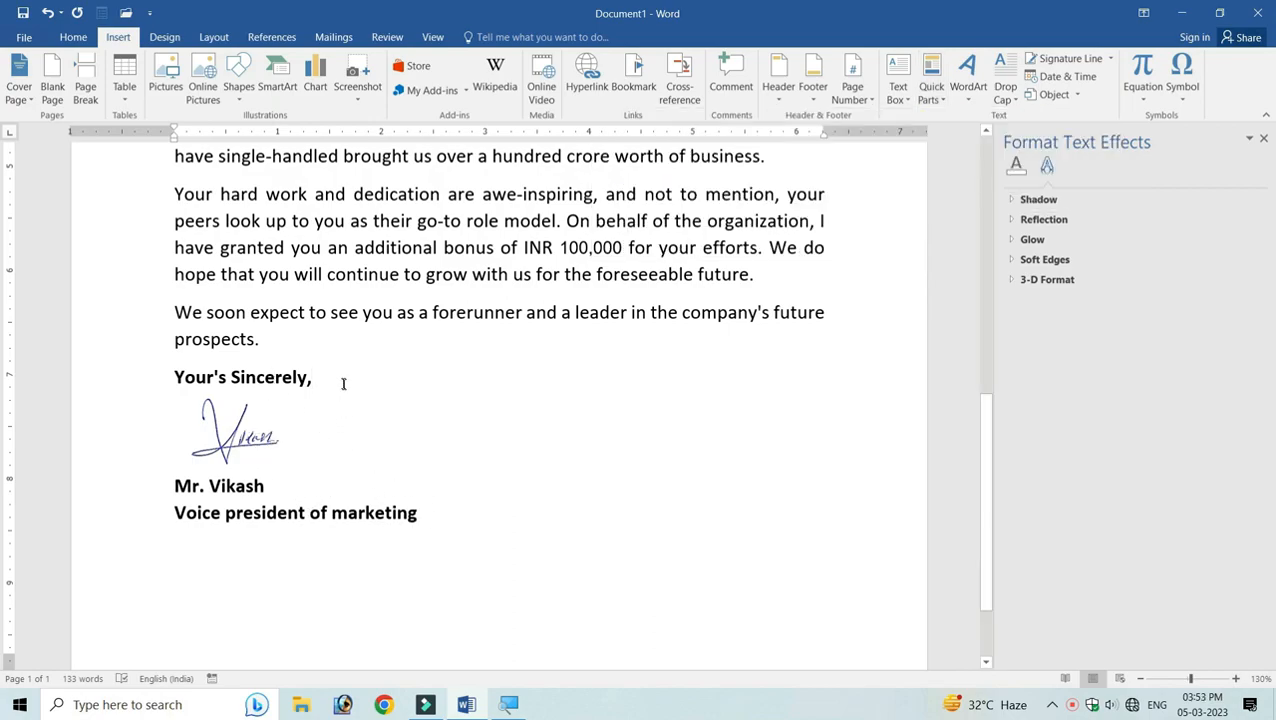
{"action": "left_click", "coordinate": [935, 100]}
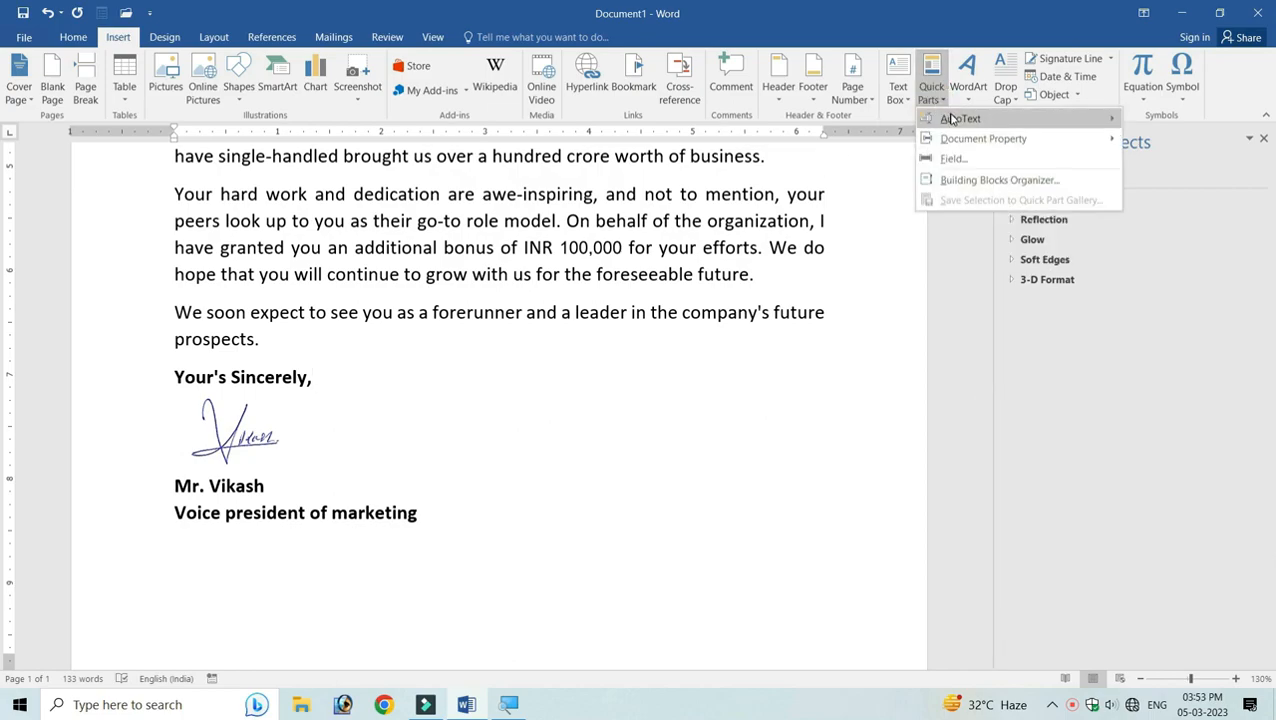
{"action": "mouse_move", "coordinate": [955, 121]}
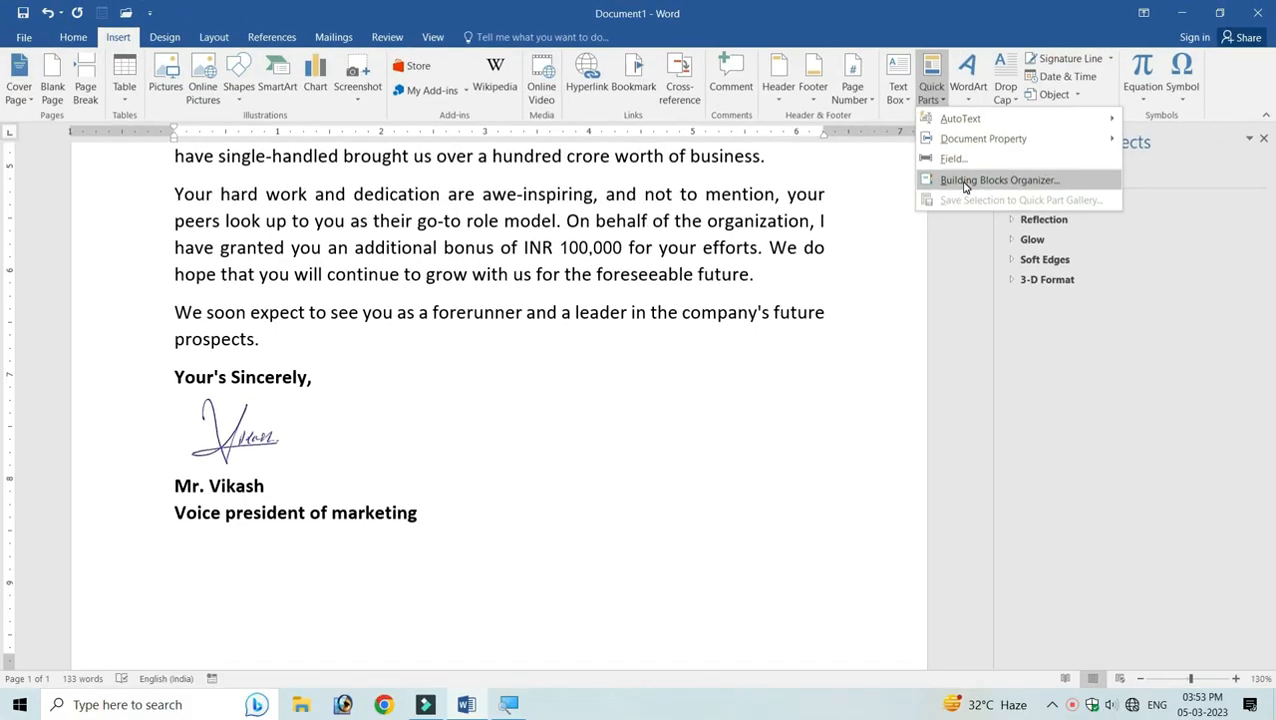
{"action": "left_click", "coordinate": [966, 182]}
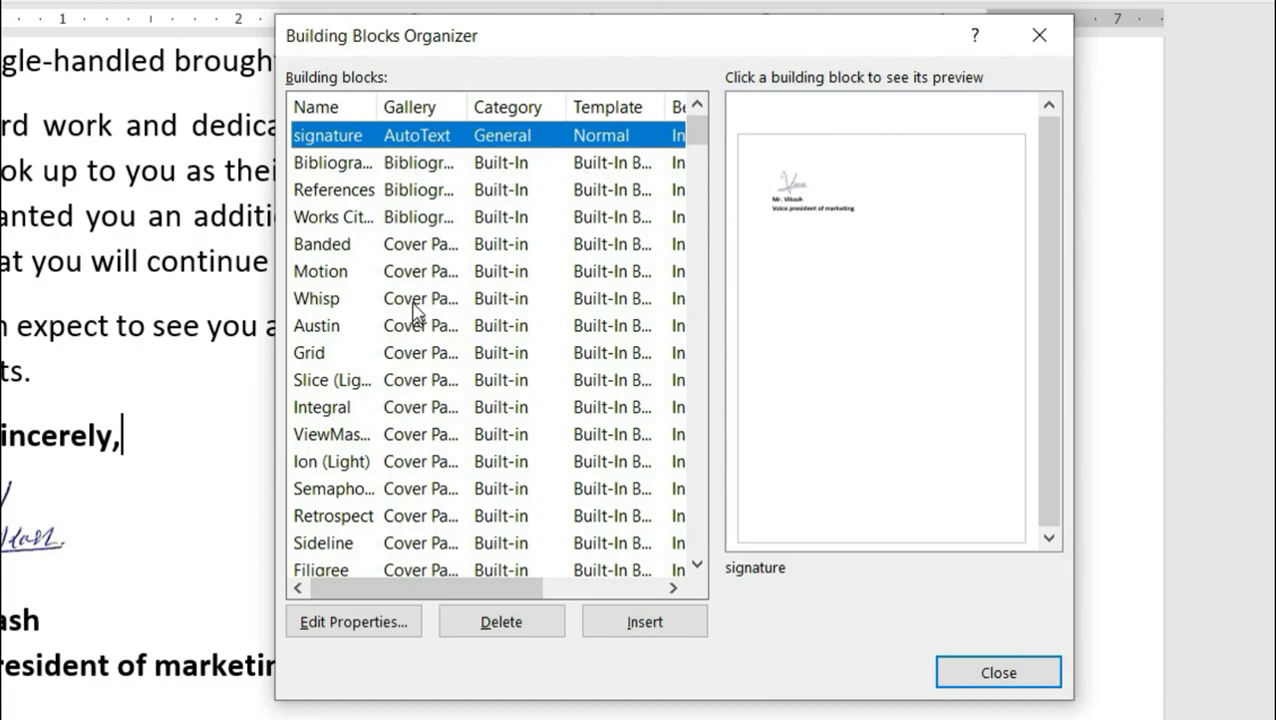
{"action": "left_click", "coordinate": [418, 250]}
{"action": "left_click", "coordinate": [420, 273]}
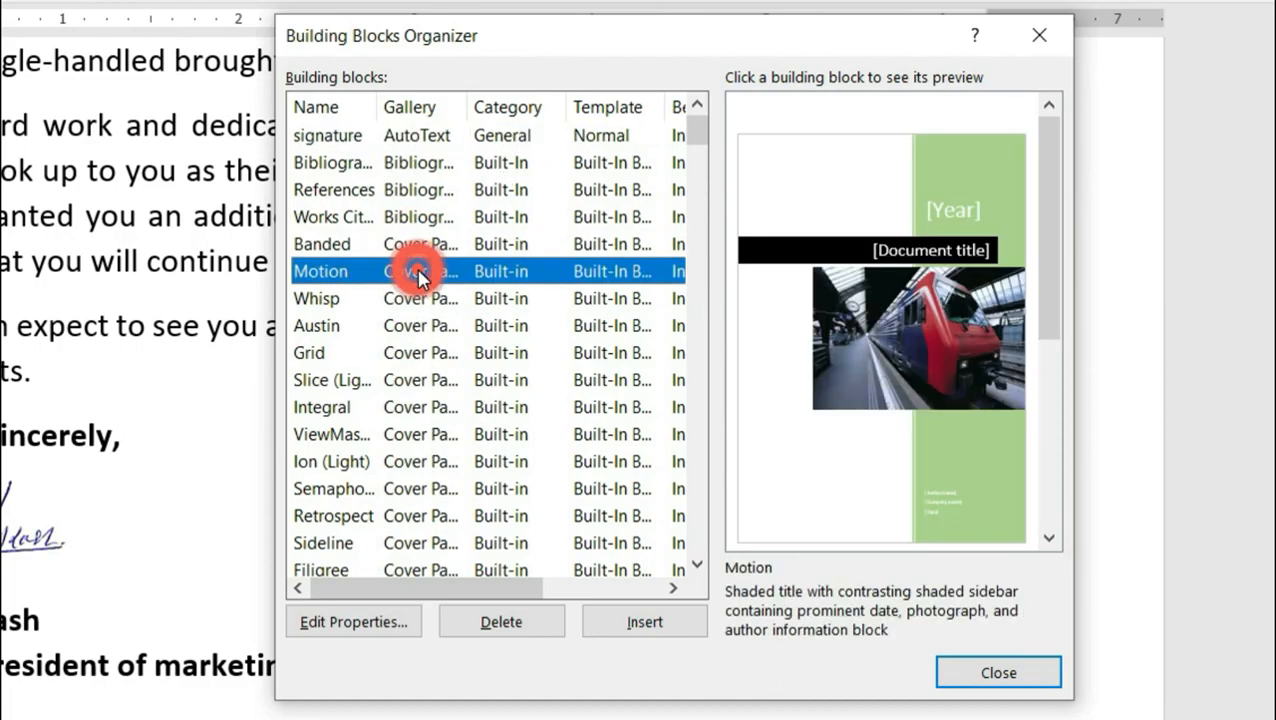
Step: Preview the Whisp cover page and the "signature" AutoText entry, request the entry's deletion but decline it, and close the Building Blocks Organizer
{"action": "left_click", "coordinate": [420, 298]}
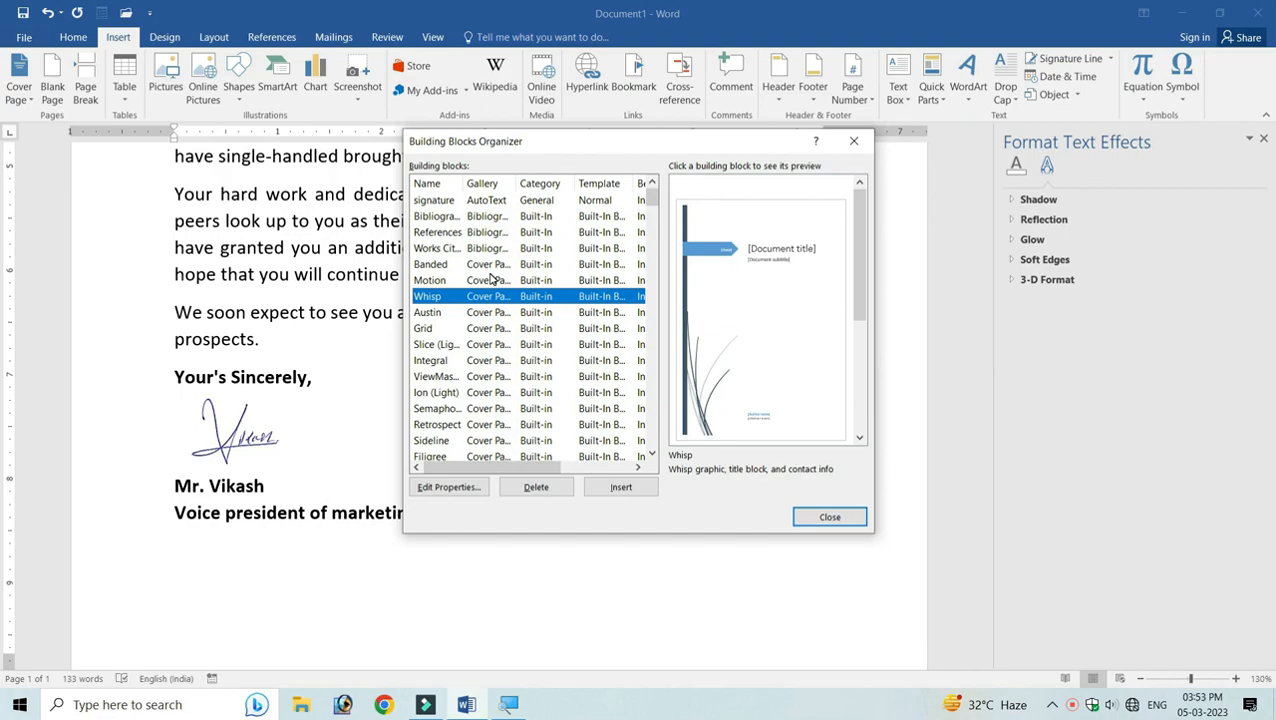
{"action": "left_click", "coordinate": [444, 203]}
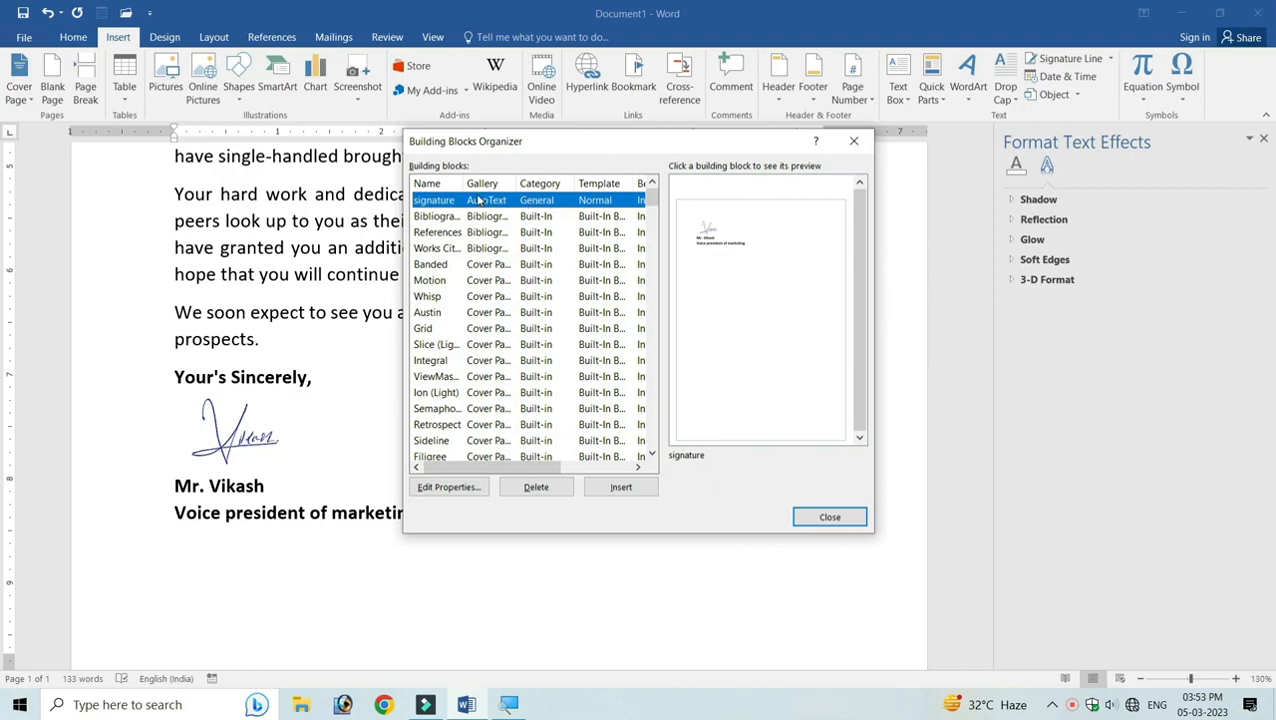
{"action": "mouse_move", "coordinate": [651, 200]}
{"action": "left_mouse_down"}
{"action": "mouse_move", "coordinate": [650, 342]}
{"action": "mouse_move", "coordinate": [651, 190]}
{"action": "left_mouse_up"}
{"action": "left_click", "coordinate": [540, 486]}
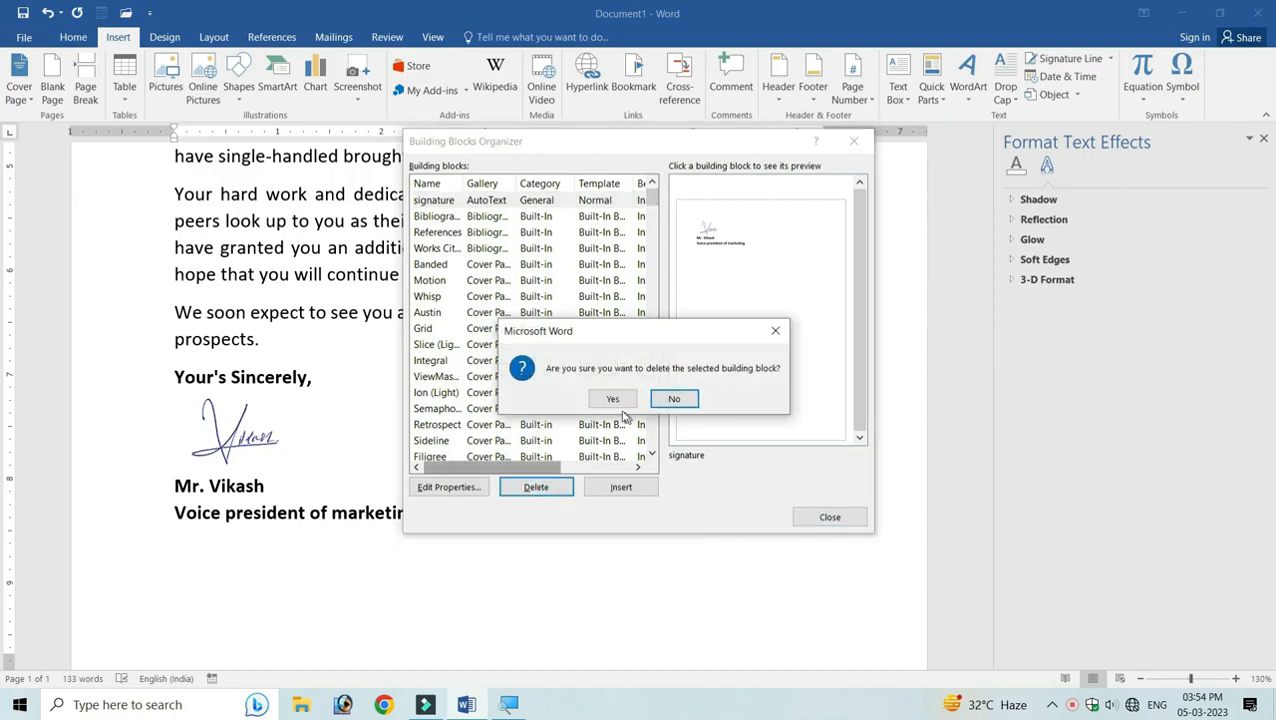
{"action": "left_click", "coordinate": [676, 399]}
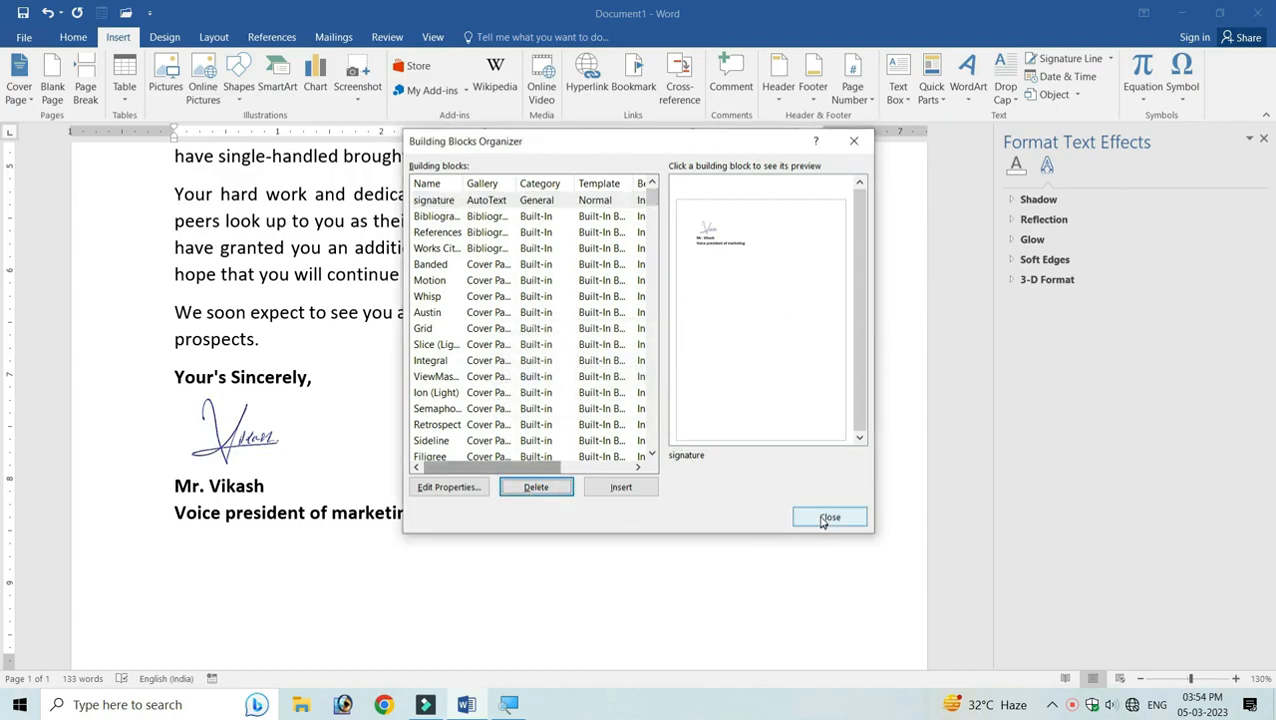
{"action": "left_click", "coordinate": [829, 518]}
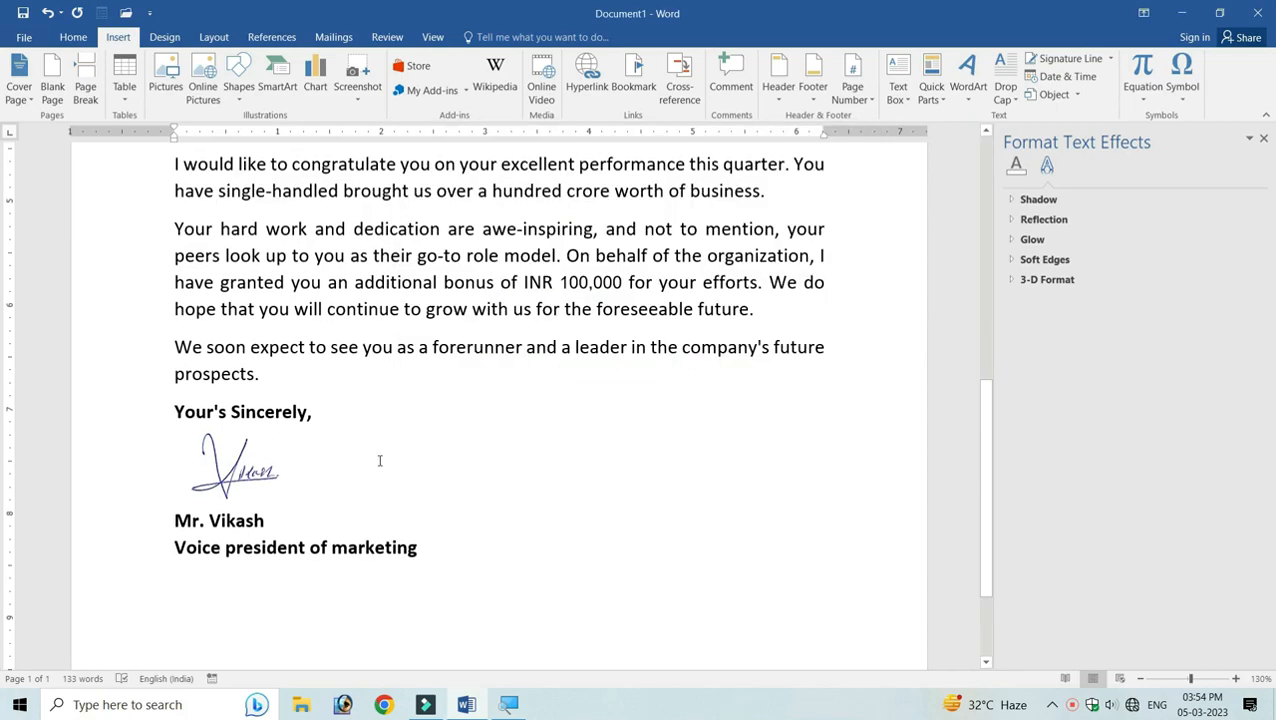
Step: Save the letter to the Desktop as a PDF named "Appreciation Letter", optimized for standard publishing
{"action": "scroll", "coordinate": [380, 460], "scroll_direction": "up", "scroll_amount": 7}
{"action": "left_click", "coordinate": [30, 37]}
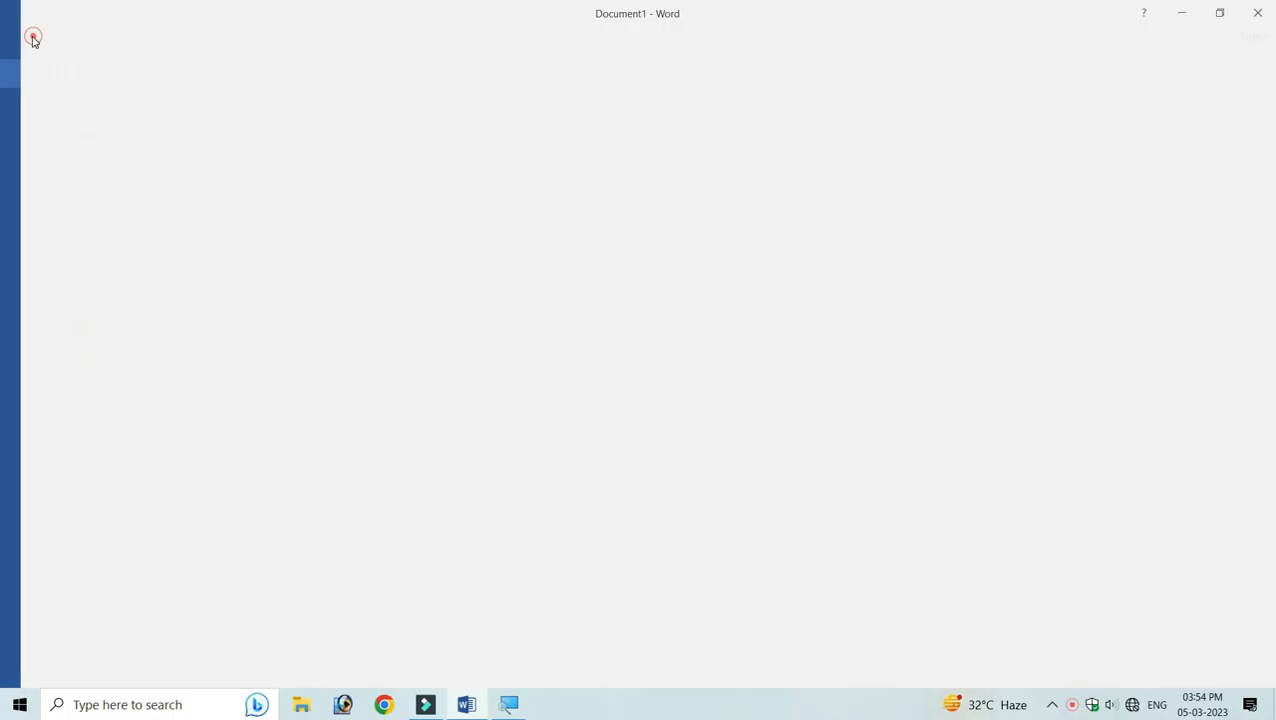
{"action": "left_click", "coordinate": [48, 187]}
{"action": "left_click", "coordinate": [446, 155]}
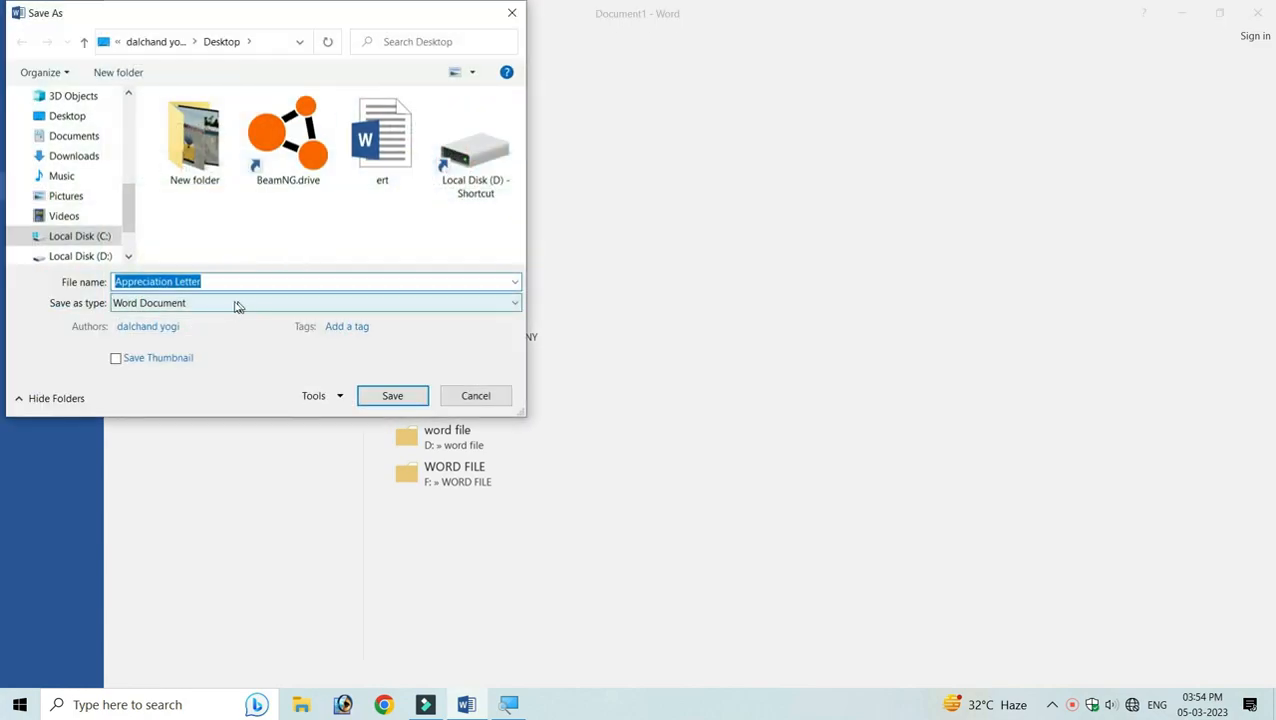
{"action": "left_click", "coordinate": [208, 304]}
{"action": "left_click", "coordinate": [144, 401]}
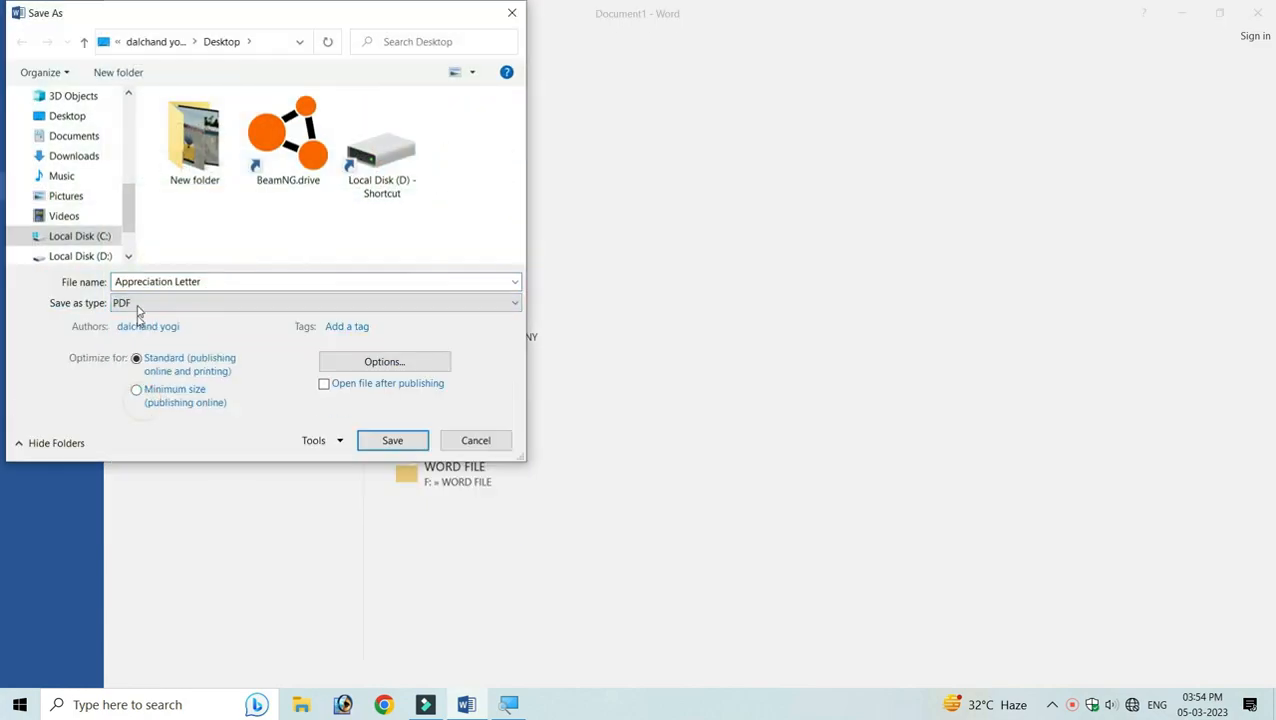
{"action": "left_click", "coordinate": [396, 443]}
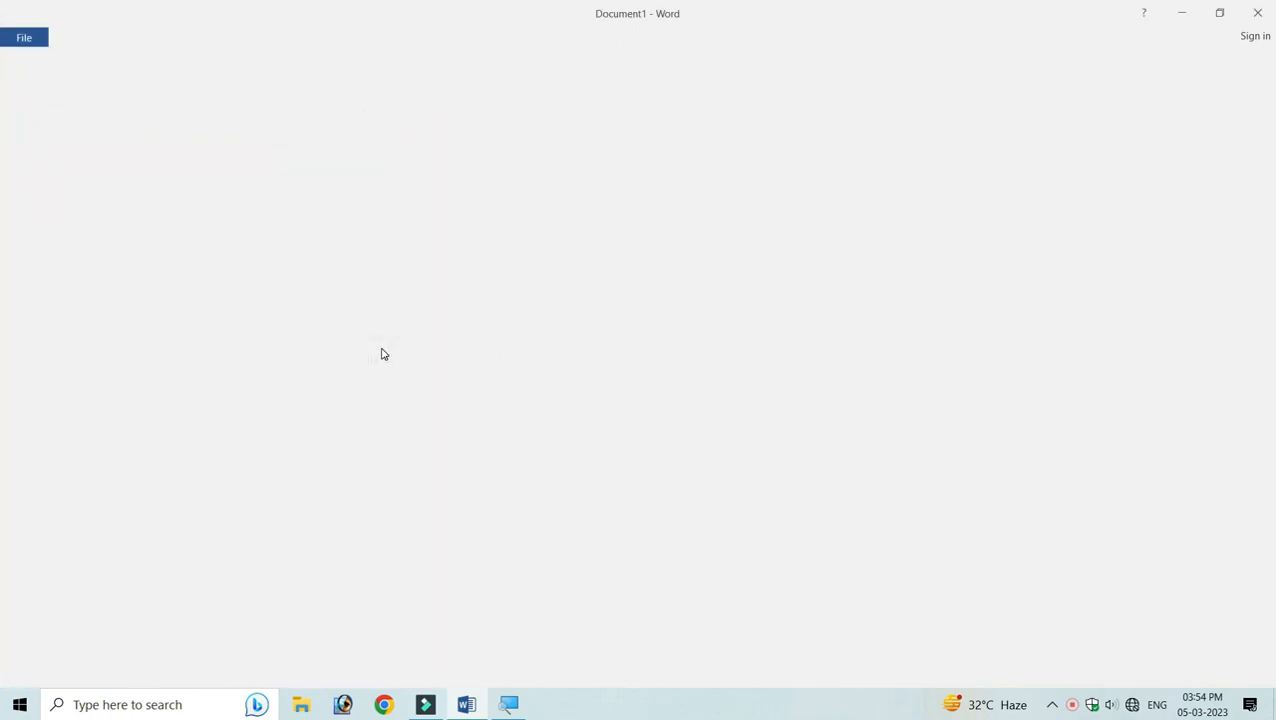
Step: Open the Appreciation Letter PDF from the desktop in Microsoft Edge and examine the whole letter, including its signature block
{"action": "key", "text": "super+d"}
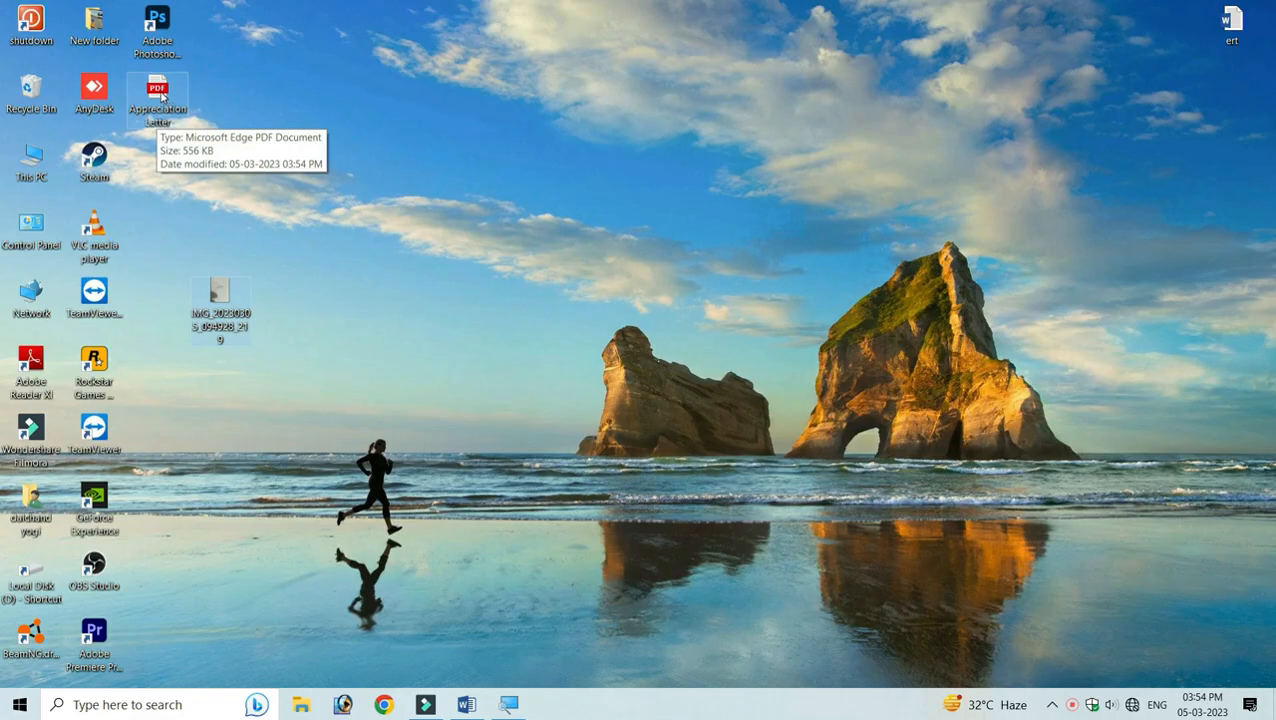
{"action": "double_click", "coordinate": [161, 93]}
{"action": "scroll", "coordinate": [550, 350], "scroll_direction": "down", "scroll_amount": 3}
{"action": "scroll", "coordinate": [550, 365], "scroll_direction": "up", "scroll_amount": 3}
{"action": "scroll", "coordinate": [531, 380], "scroll_direction": "down", "scroll_amount": 3}
{"action": "scroll", "coordinate": [531, 375], "scroll_direction": "up", "scroll_amount": 3}
{"action": "scroll", "coordinate": [531, 365], "scroll_direction": "down", "scroll_amount": 4}
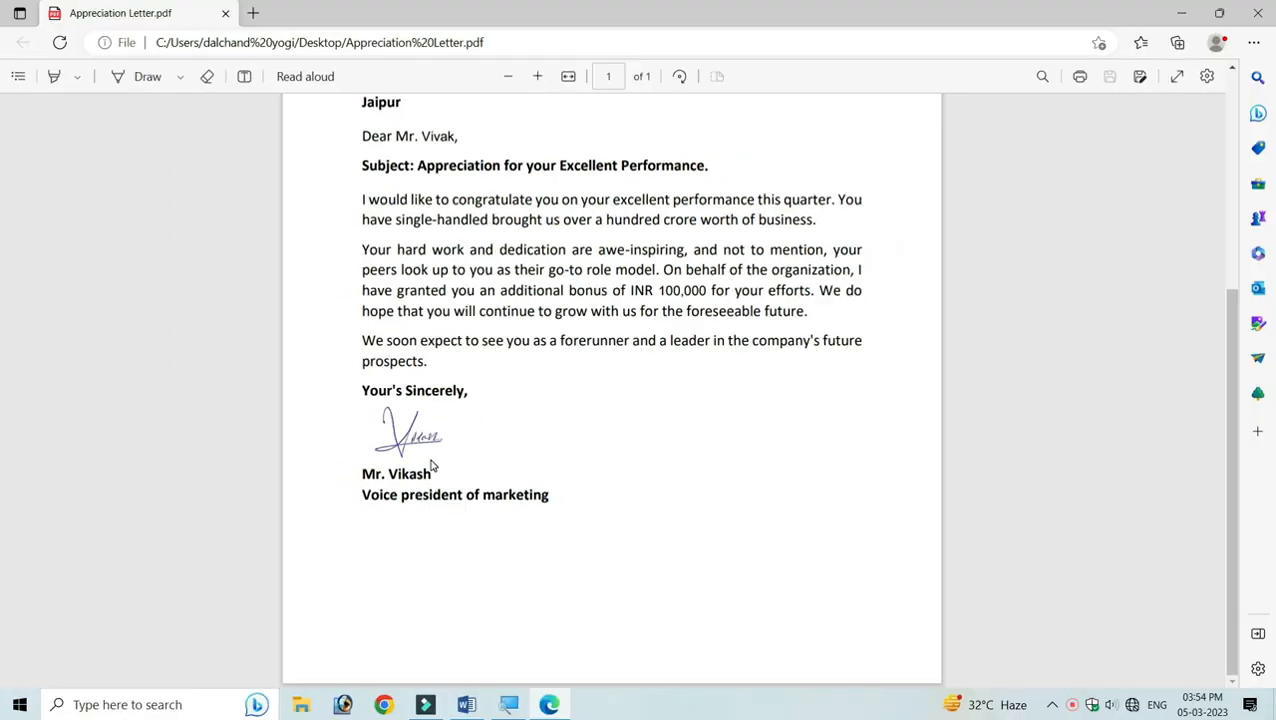
{"action": "scroll", "coordinate": [625, 285], "scroll_direction": "up", "scroll_amount": 5}
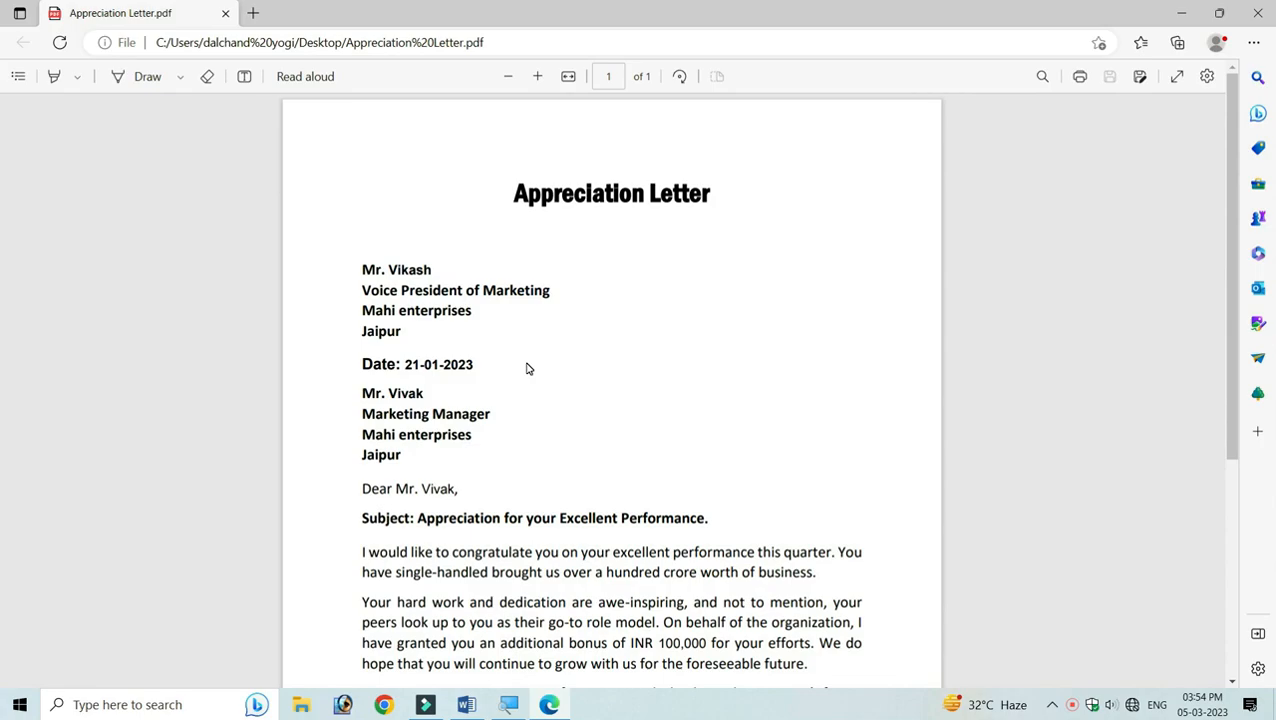
{"action": "scroll", "coordinate": [528, 367], "scroll_direction": "down", "scroll_amount": 4}
{"action": "scroll", "coordinate": [528, 367], "scroll_direction": "up", "scroll_amount": 4}
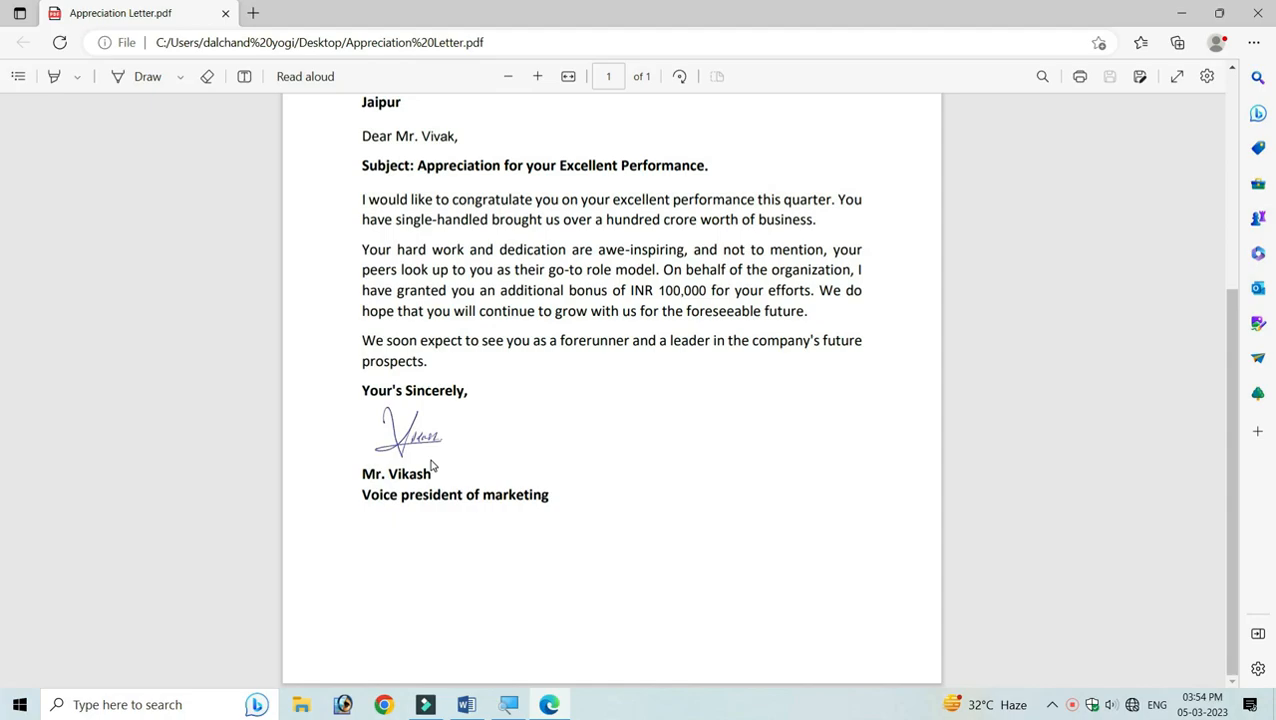
{"action": "scroll", "coordinate": [688, 235], "scroll_direction": "up", "scroll_amount": 4}
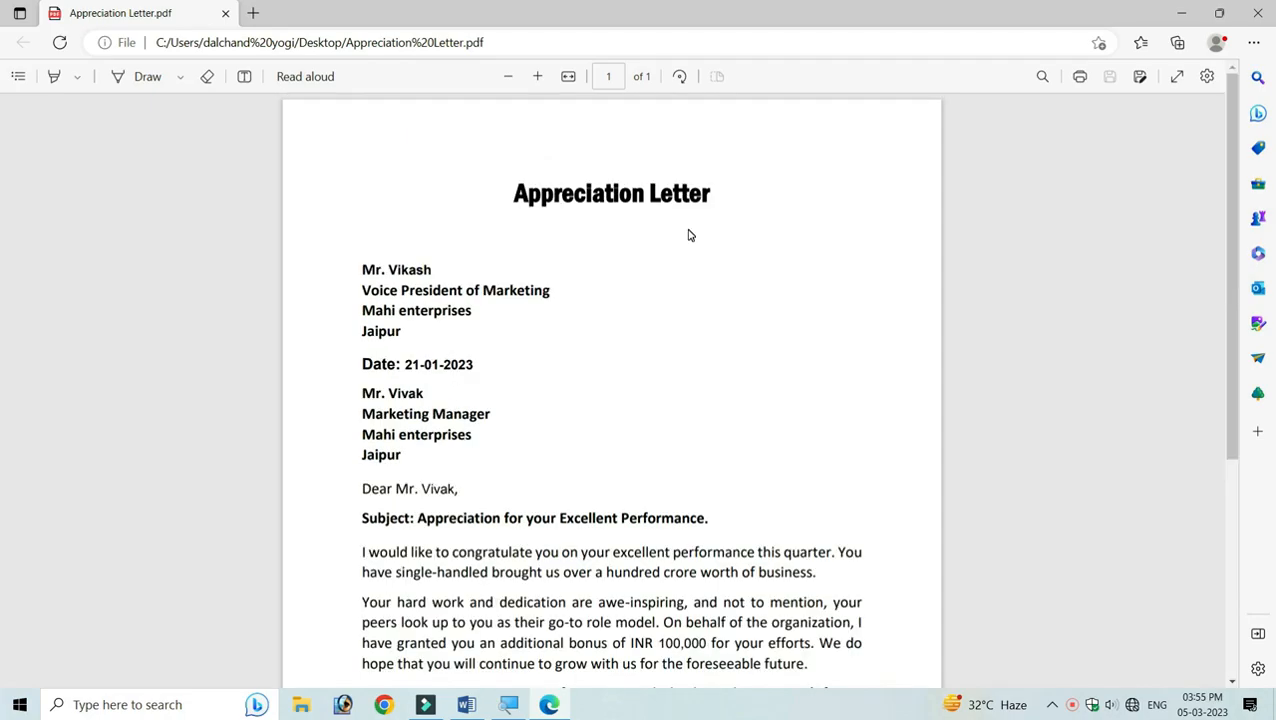